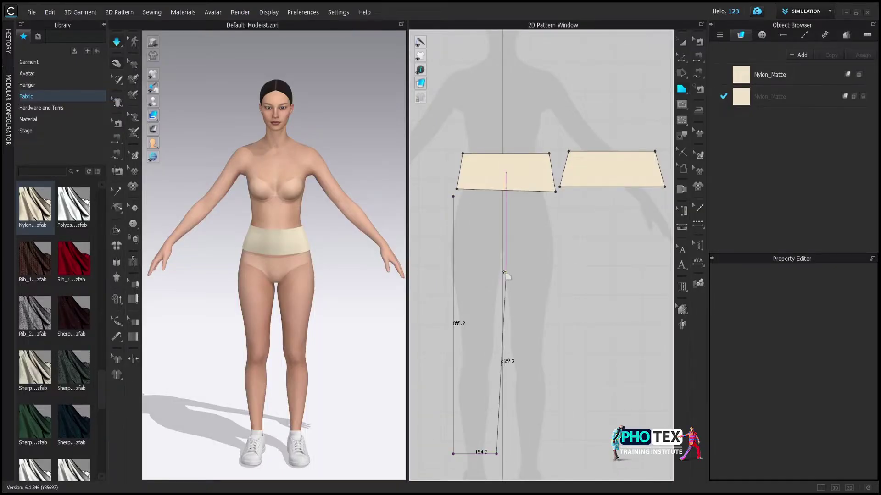
Step: Close the front leg outline and curve its crotch edge with Edit Curve Point
left_click(503, 196)
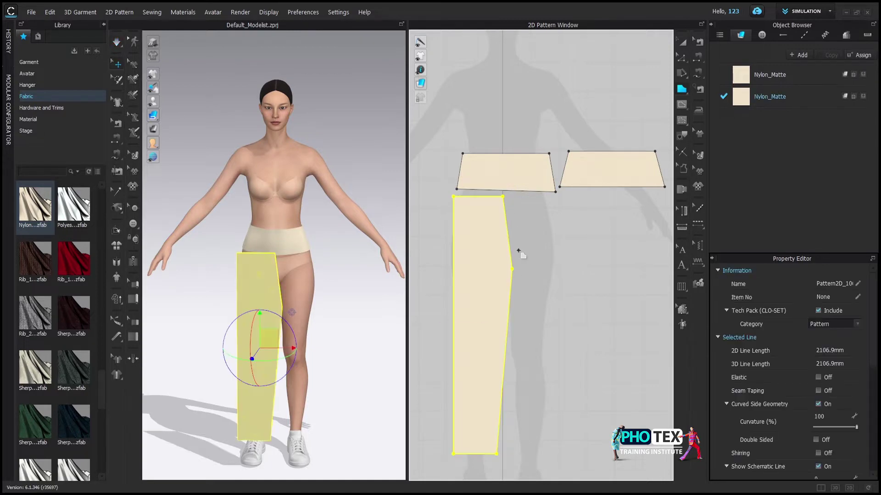
left_click(683, 57)
left_click(504, 87)
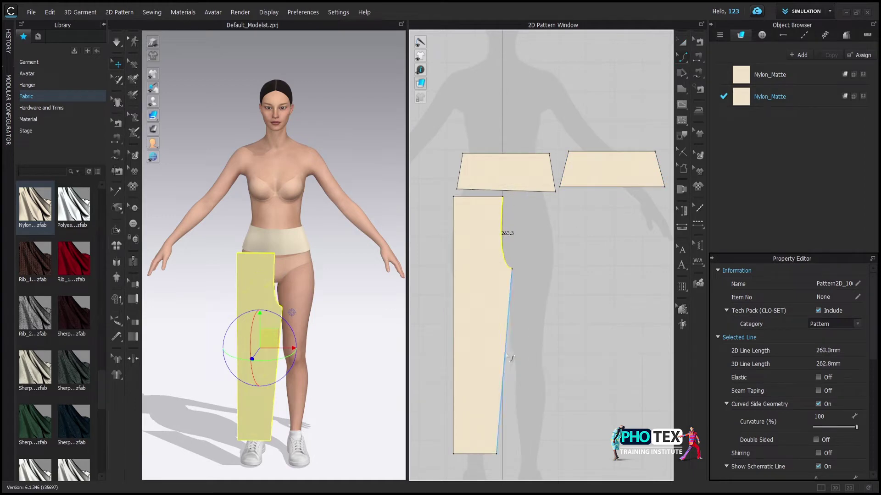
left_click(682, 56)
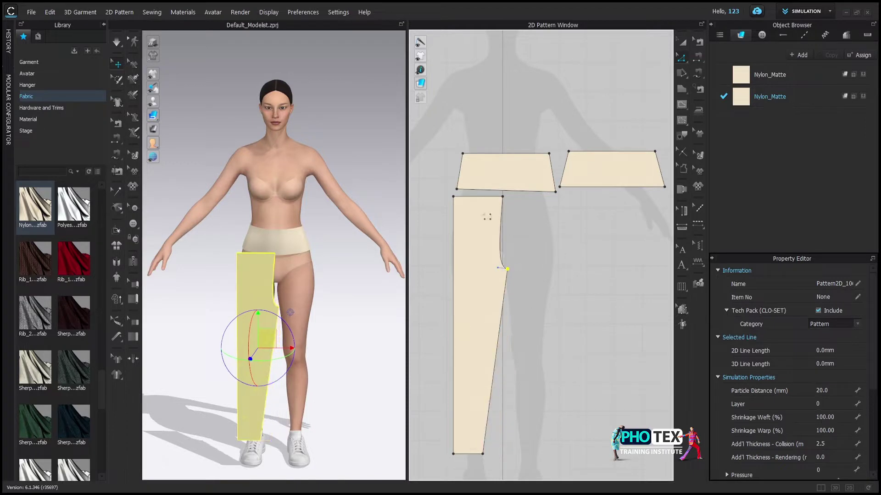
left_click_drag(507, 270, 507, 256)
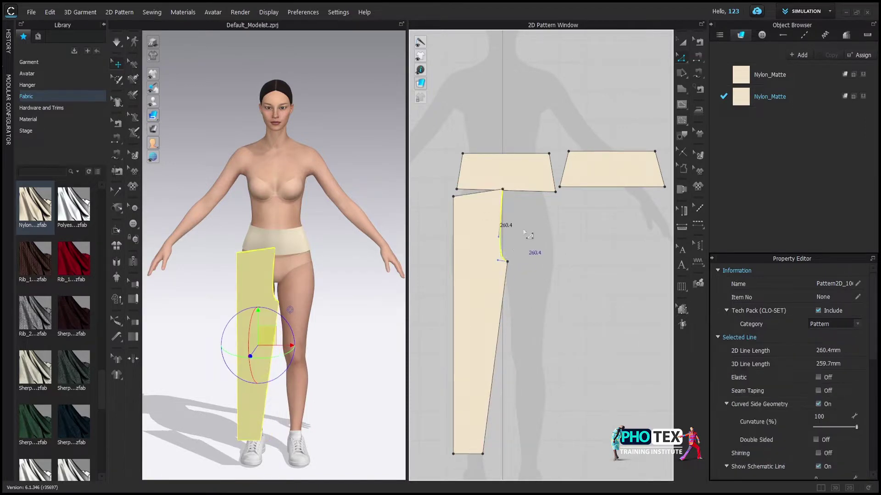
Step: Unfold the leg piece symmetrically to create the mirrored second front leg
left_click(682, 44)
right_click(475, 376)
left_click(539, 153)
scroll(474, 276, "down", 5)
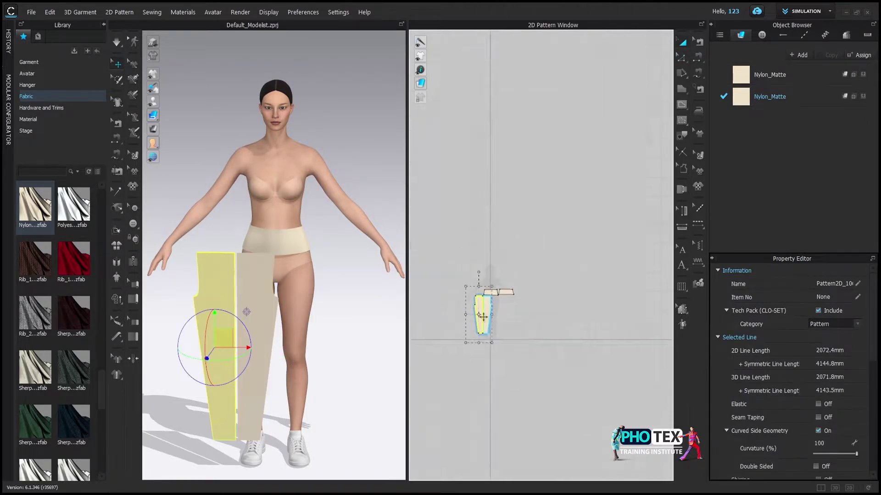
scroll(459, 247, "up", 8)
scroll(474, 256, "down", 3)
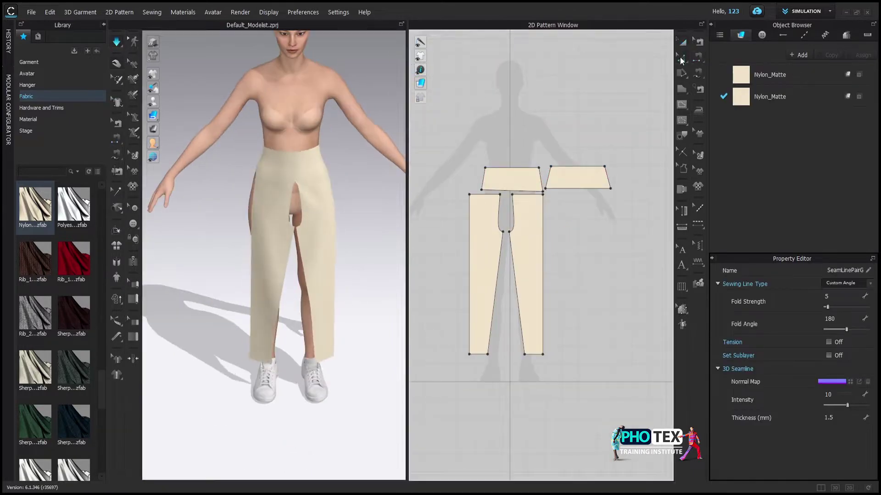
Step: Bow the outer side edge of the front leg into a curve
key("z")
left_click(466, 275)
left_click_drag(544, 224, 549, 225)
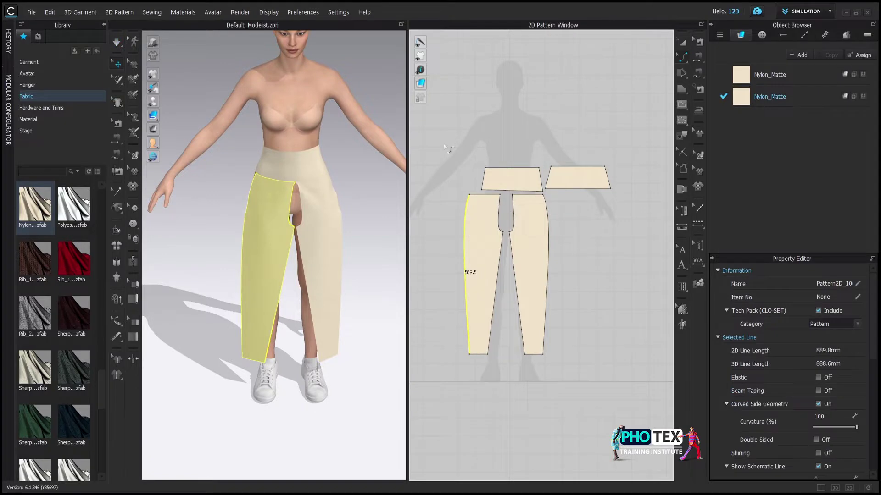
Step: Mirror-paste both front legs and place the copy behind the avatar as back legs
left_click(682, 43)
left_click(481, 275)
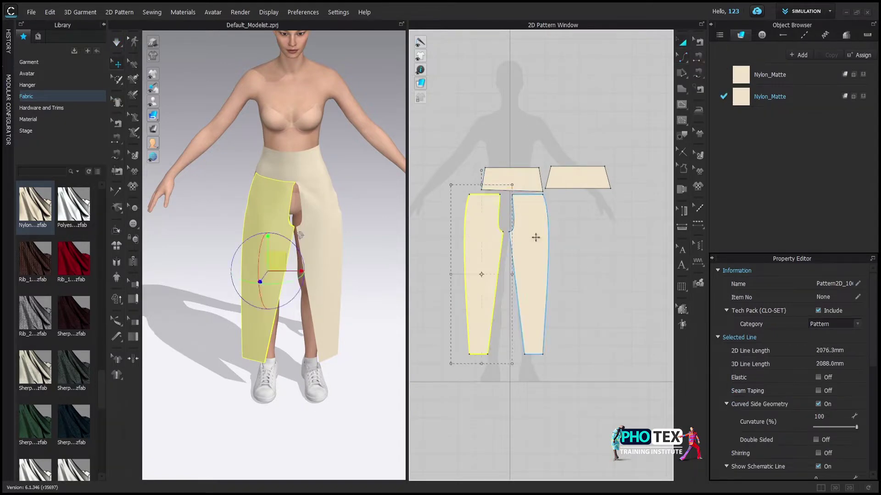
left_click(532, 275, "shift")
right_click(476, 220)
left_click(528, 153)
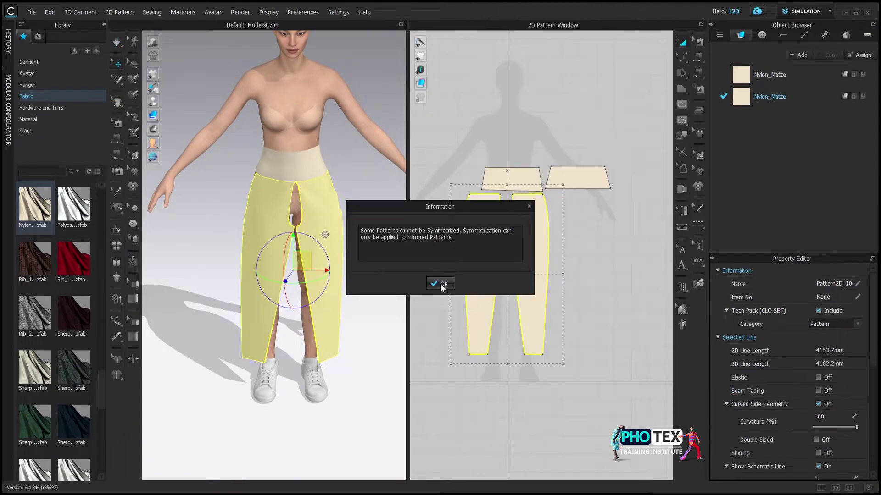
left_click(440, 284)
right_click(487, 220)
left_click(507, 65)
mouse_move(294, 277)
right_mouse_down()
mouse_move(358, 277)
mouse_move(464, 327)
right_mouse_up()
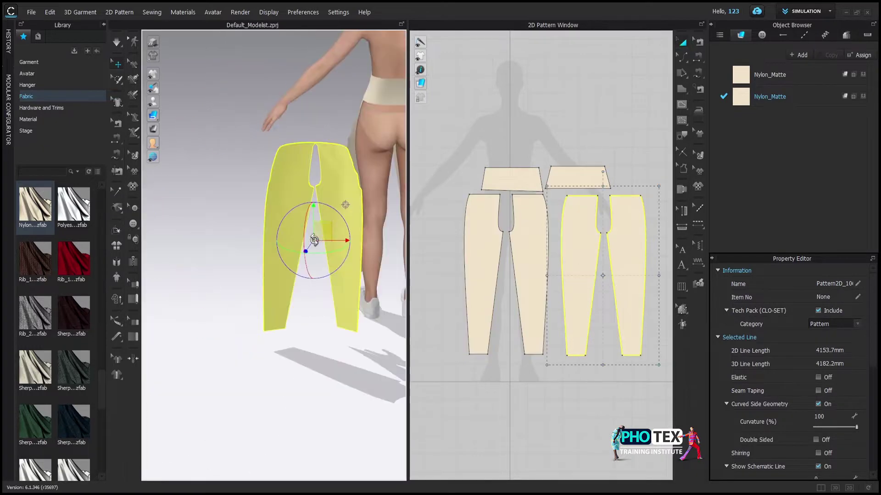
right_click_drag(276, 312, 349, 316)
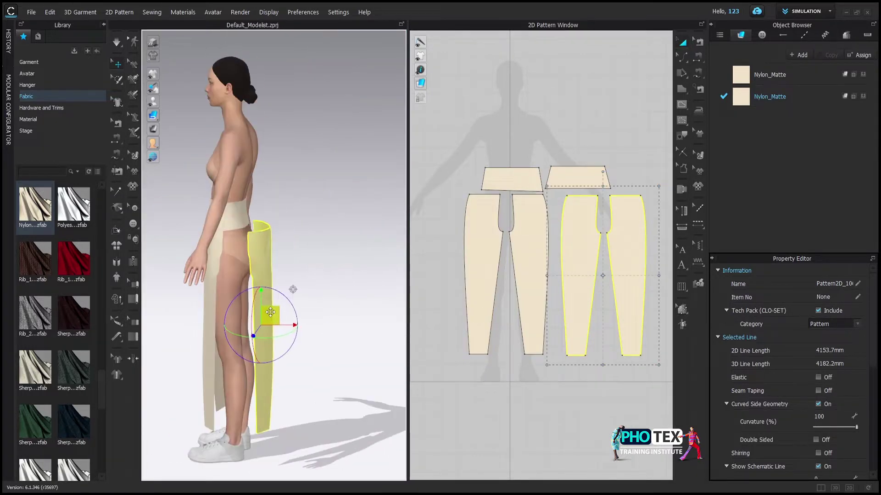
Step: Segment-sew the waistband, lower inseams and crotch edges, simulating after each seam
key("n")
left_click(632, 203)
key("space")
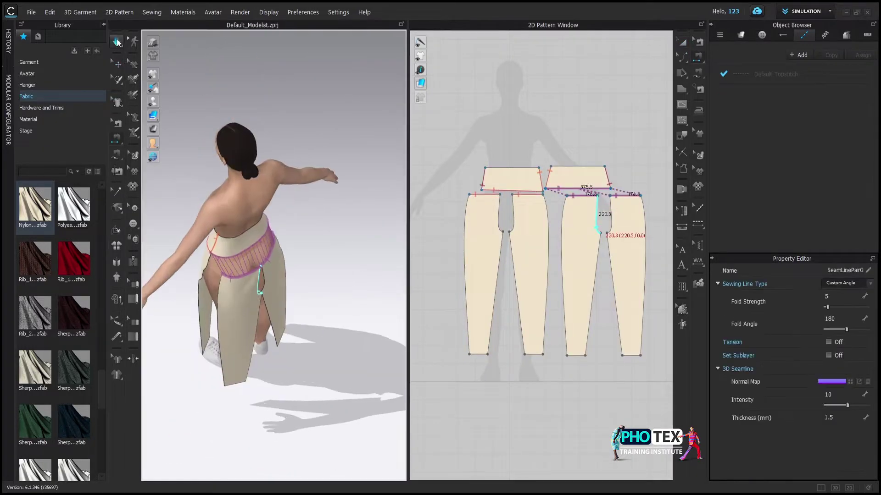
key("n")
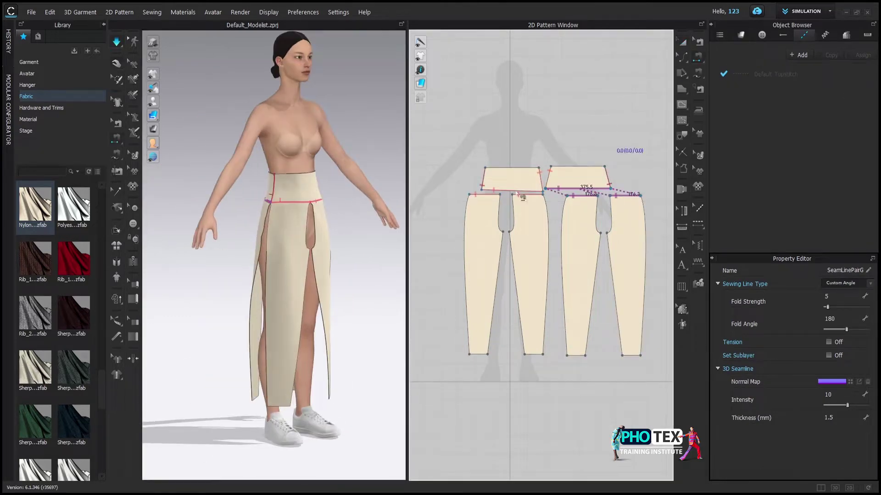
left_click(565, 257)
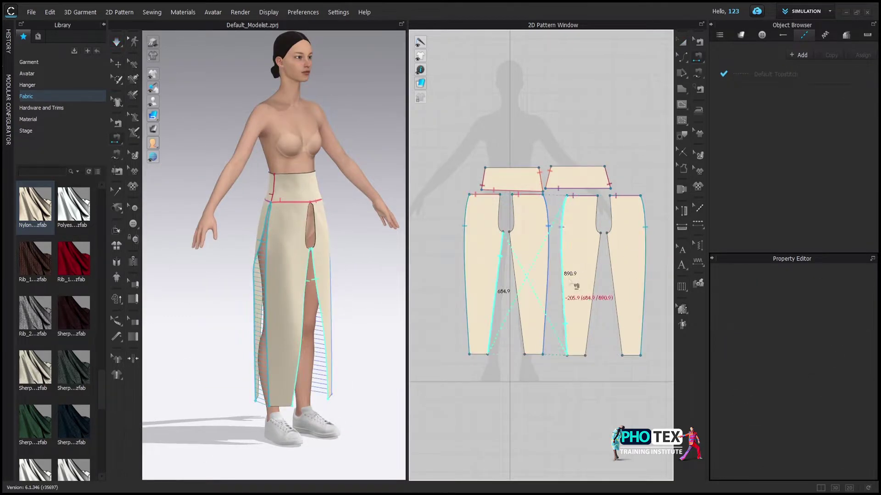
key("space")
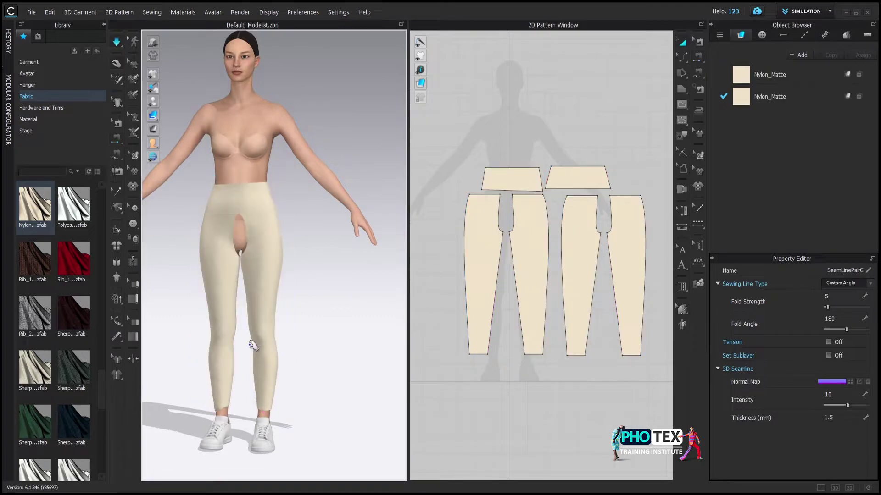
key("n")
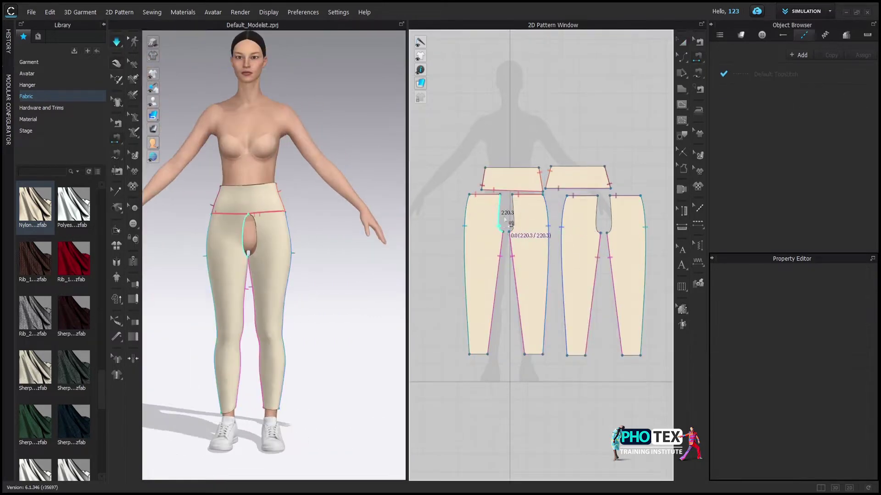
left_click(603, 225)
key("space")
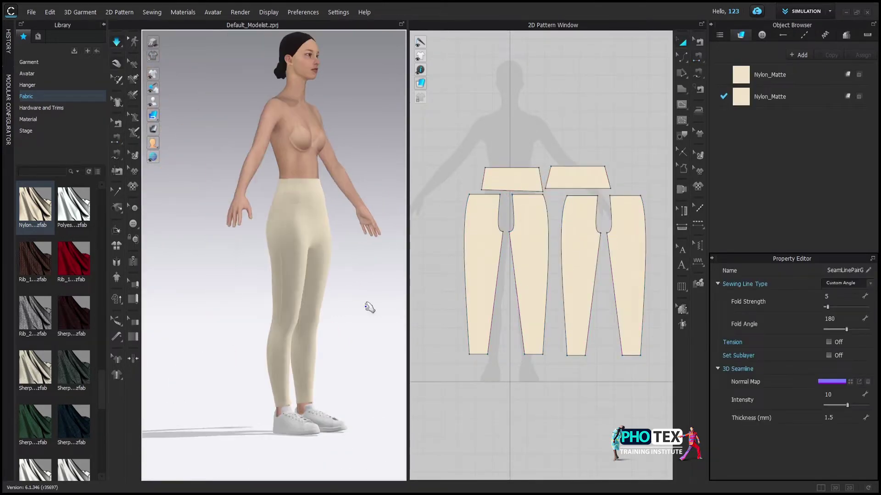
Step: Inspect the leggings from front and side, then drop Knit_Pique_Jersey onto the first fabric
scroll(242, 399, "up", 5)
left_click(252, 261)
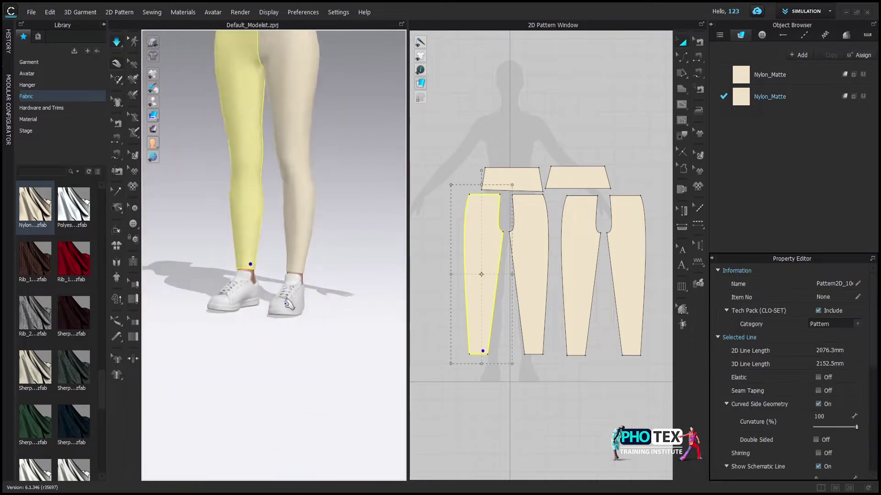
right_click_drag(251, 262, 282, 236)
key("2")
left_click(236, 221)
key("6")
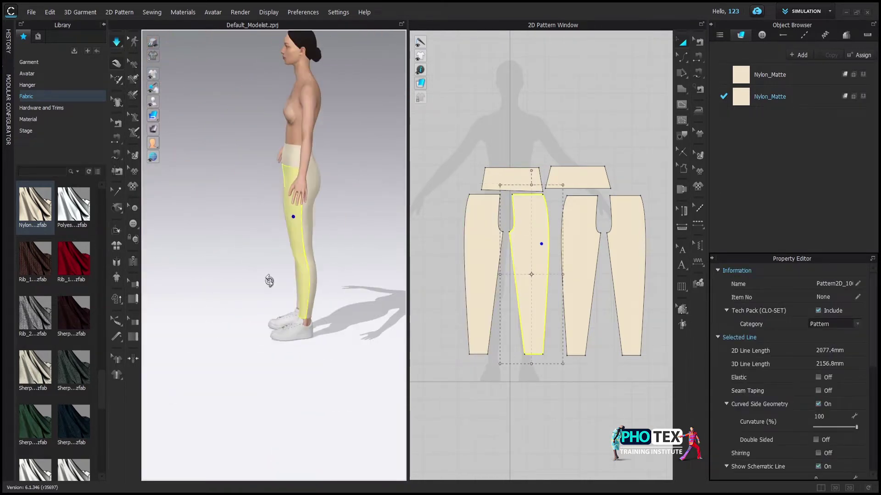
scroll(289, 245, "up", 5)
left_click(289, 245)
key("2")
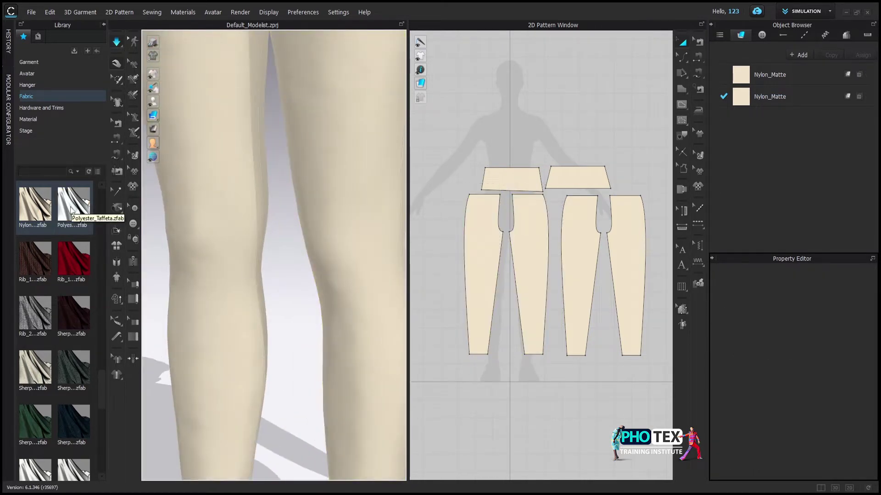
scroll(40, 212, "up", 3)
scroll(40, 212, "up", 2)
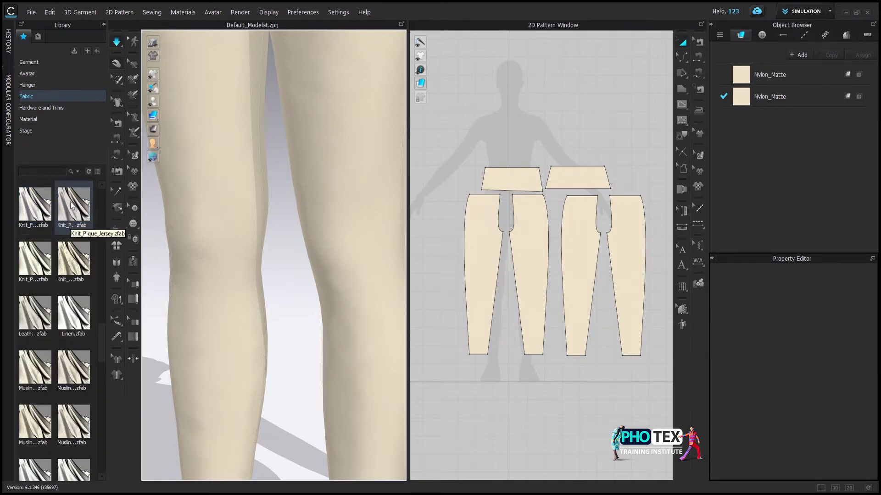
left_click_drag(71, 205, 778, 94)
Step: Give all pattern pieces a new fabric and replace it with Knit_Pique_Jersey
key("2")
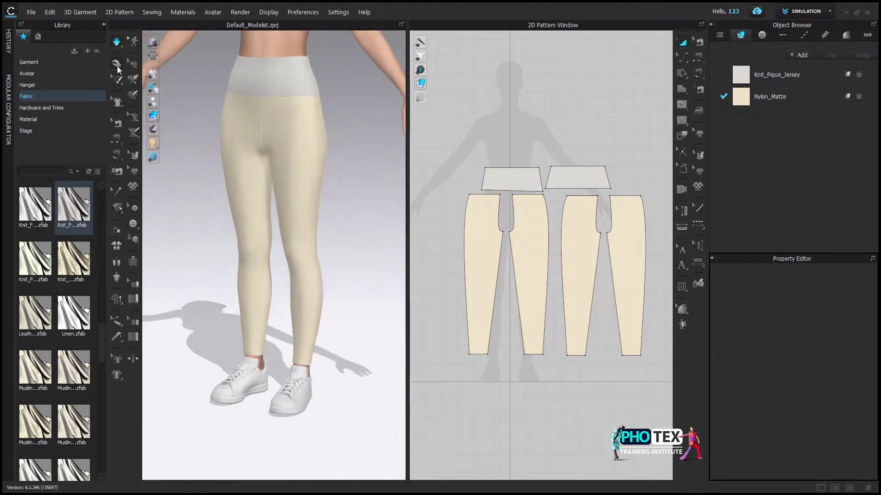
key("ctrl+a")
right_click(568, 197)
left_click(569, 196)
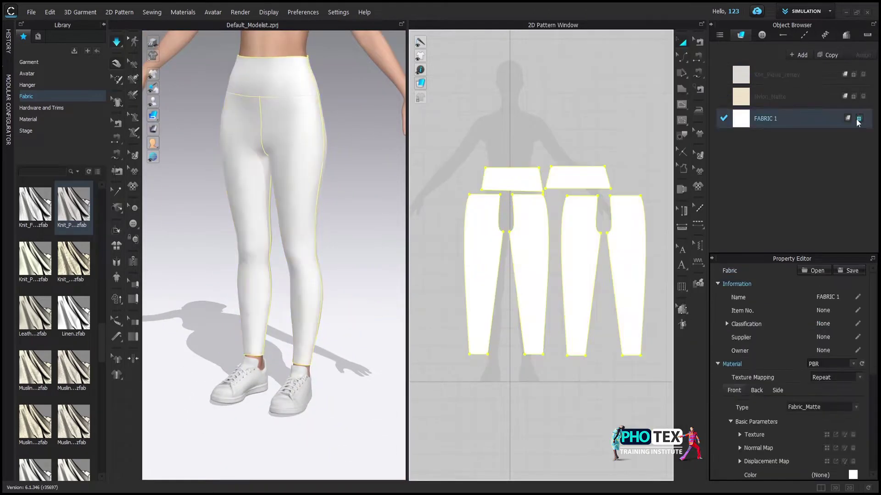
left_click_drag(71, 205, 741, 118)
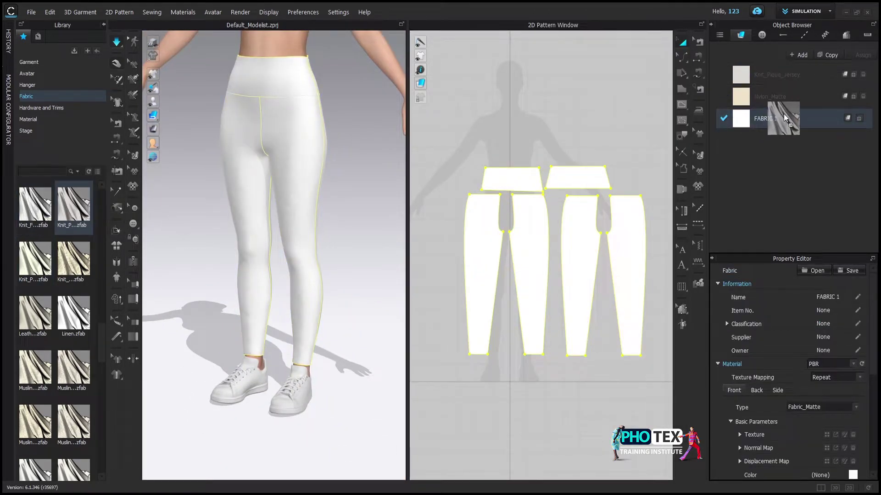
mouse_move(309, 212)
right_mouse_down()
mouse_move(344, 291)
mouse_move(292, 239)
mouse_move(300, 134)
mouse_move(286, 330)
mouse_move(301, 363)
mouse_move(275, 321)
mouse_move(226, 281)
mouse_move(320, 314)
right_mouse_up()
Step: Draw a new half-bodice outline positioned over the avatar's chest
scroll(496, 144, "up", 5)
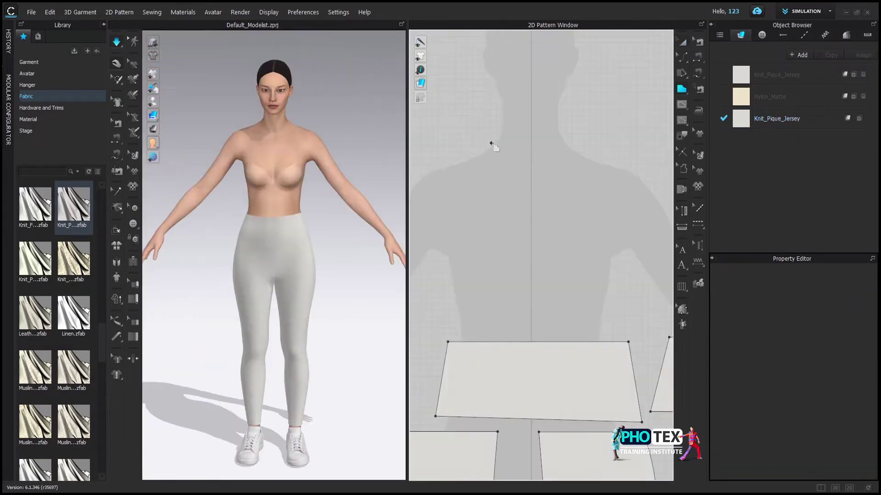
left_click(489, 140)
left_click(531, 195)
double_click(468, 149)
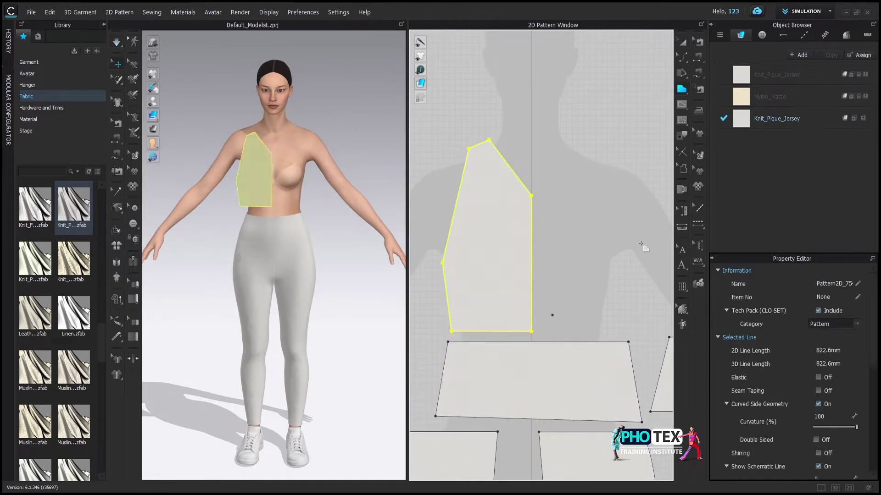
mouse_move(321, 183)
right_mouse_down()
mouse_move(275, 174)
mouse_move(289, 145)
right_mouse_up()
left_click(281, 147)
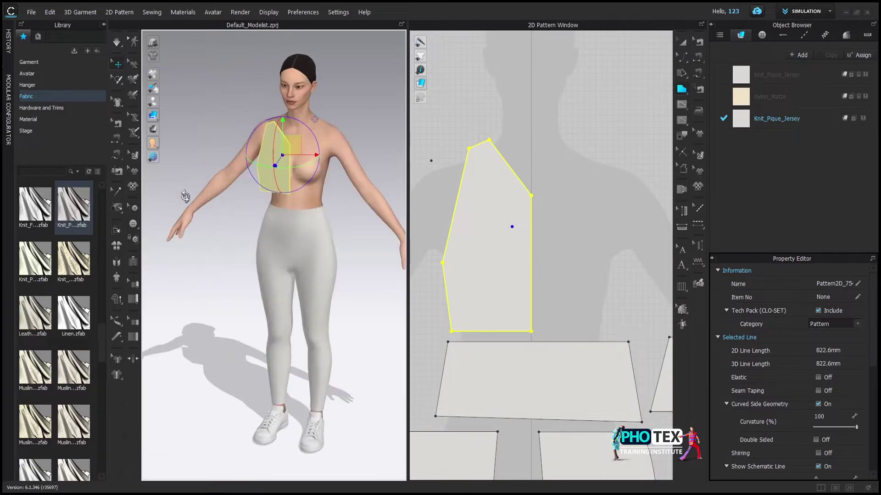
Step: Curve the half bodice's top edge, then unfold it into a full front bodice
left_click(691, 94)
left_click(733, 83)
left_click(510, 172)
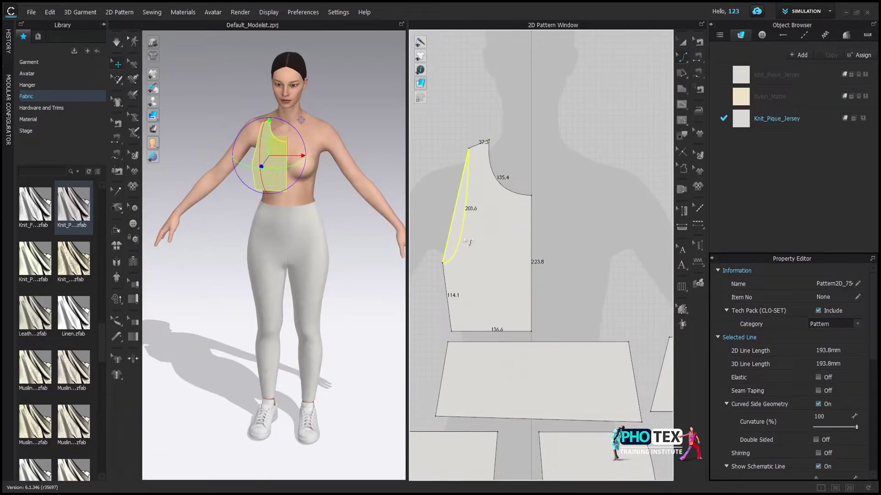
right_click(509, 174)
left_click(535, 77)
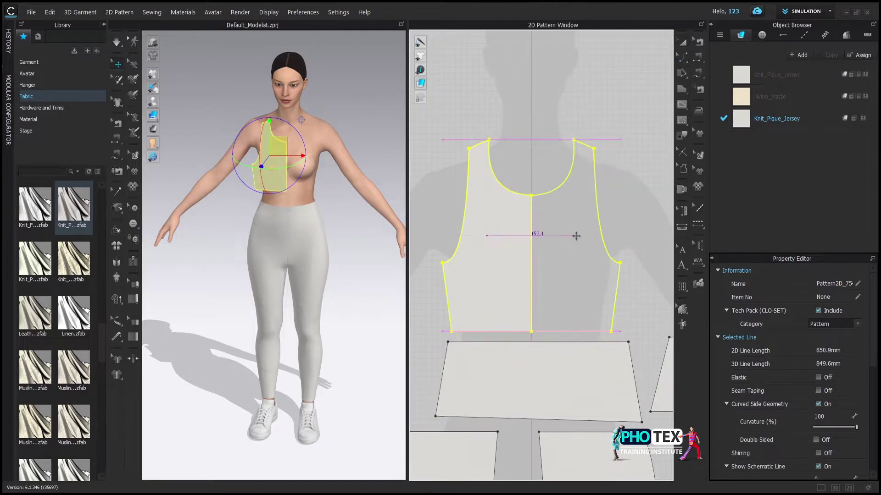
left_click(478, 266)
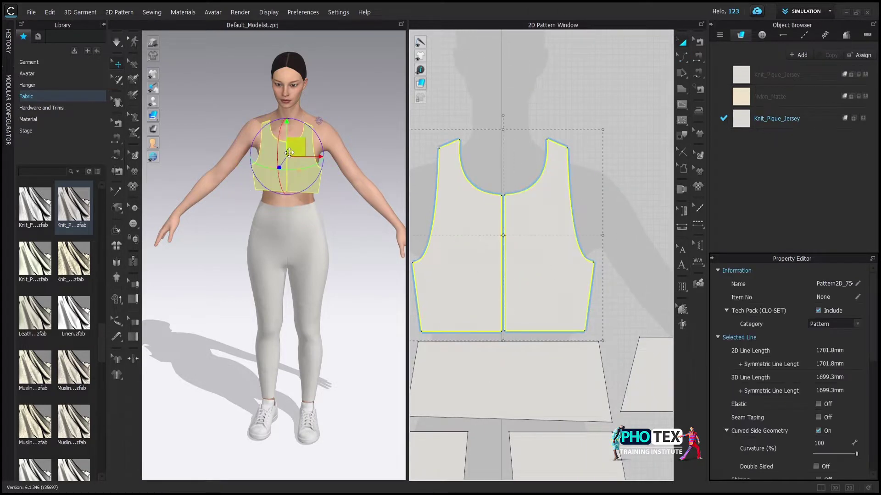
mouse_move(321, 207)
right_mouse_down()
mouse_move(373, 197)
mouse_move(321, 197)
right_mouse_up()
Step: Clone the front bodice pattern and position the copy on the avatar's back
scroll(536, 234, "down", 5)
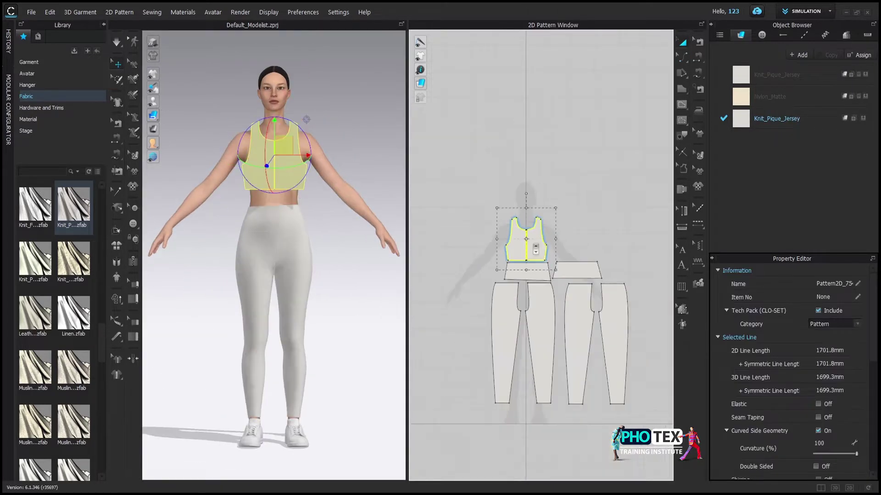
right_click(527, 243)
left_click(580, 238)
scroll(551, 276, "up", 3)
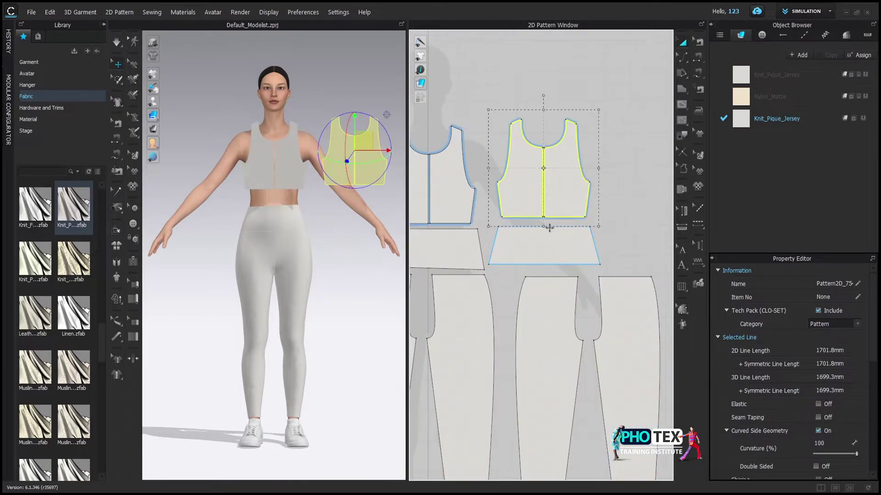
scroll(569, 328, "up", 2)
left_click(555, 285)
left_click(577, 215)
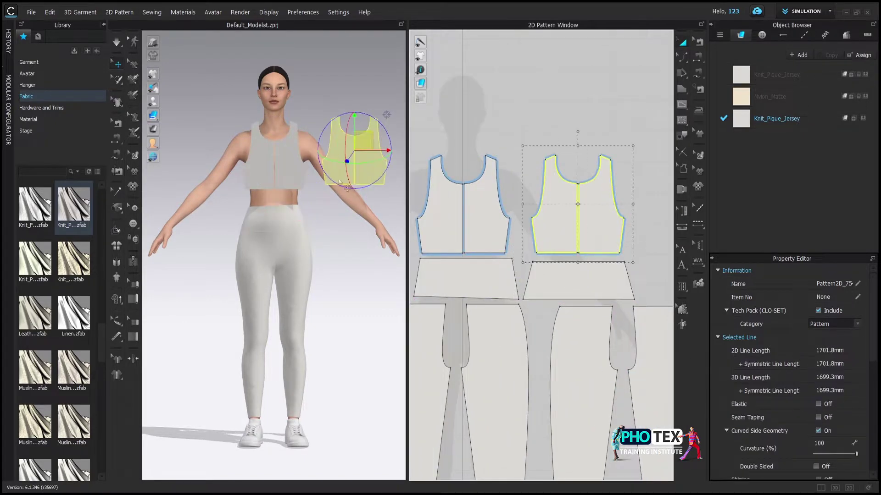
right_click_drag(358, 220, 304, 223)
key("2")
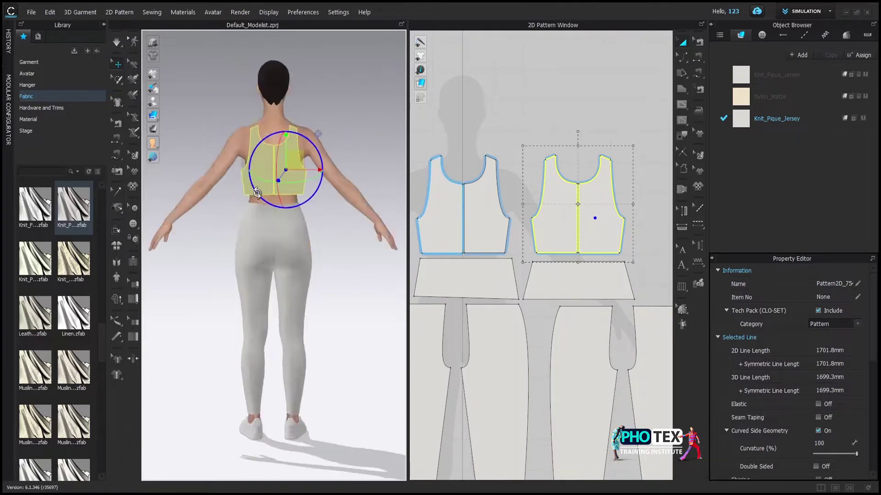
right_click_drag(316, 182, 298, 259)
Step: Segment-sew the front and back bodice edges, accepting the overlapping-seam warning
key("n")
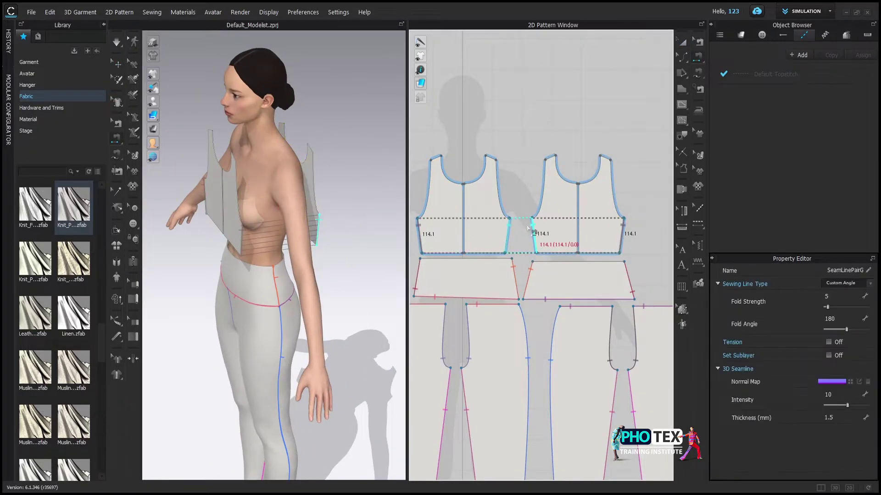
left_click(535, 238)
key("Return")
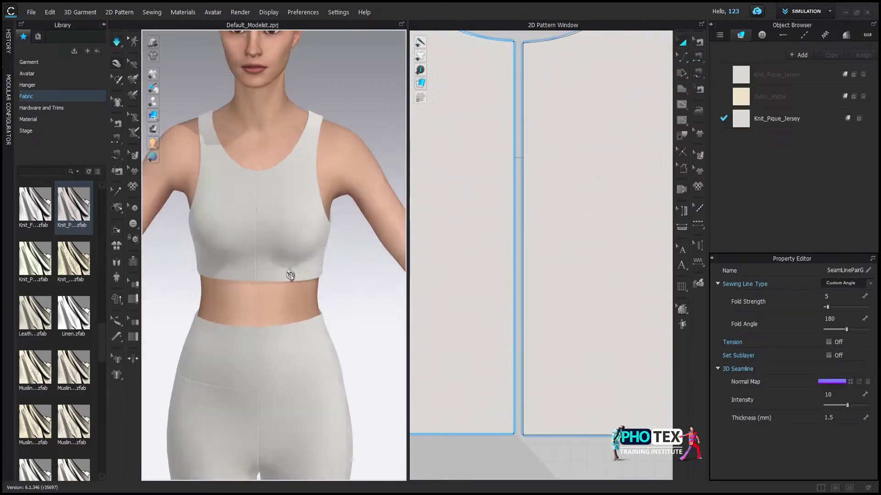
key("8")
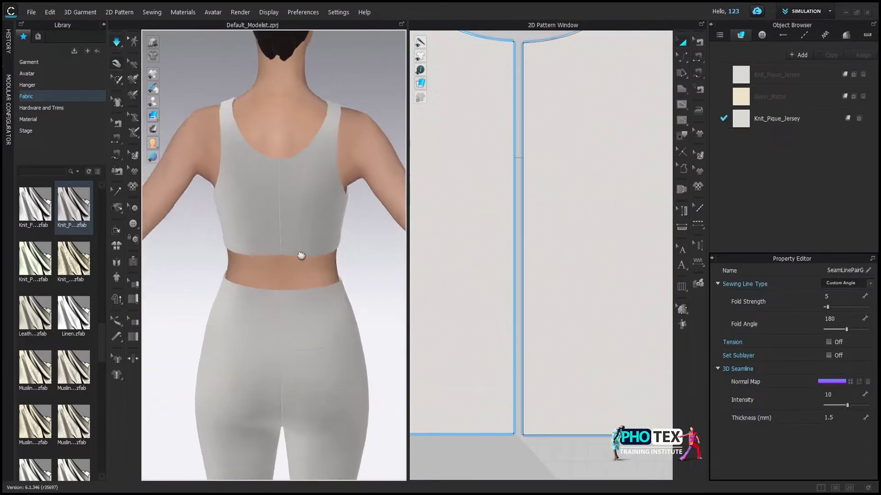
Step: Reshape the back bodice neckline into a shallower curve
key("z")
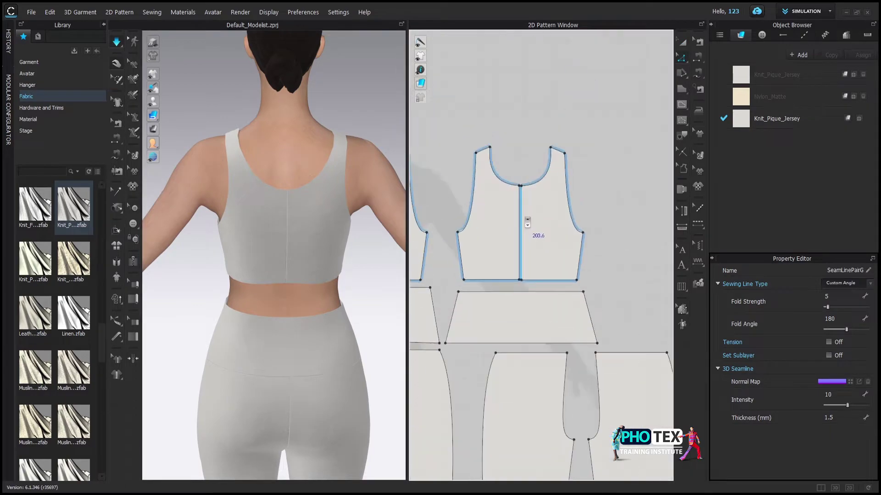
left_click(538, 212)
left_click(383, 122)
scroll(320, 226, "up", 3)
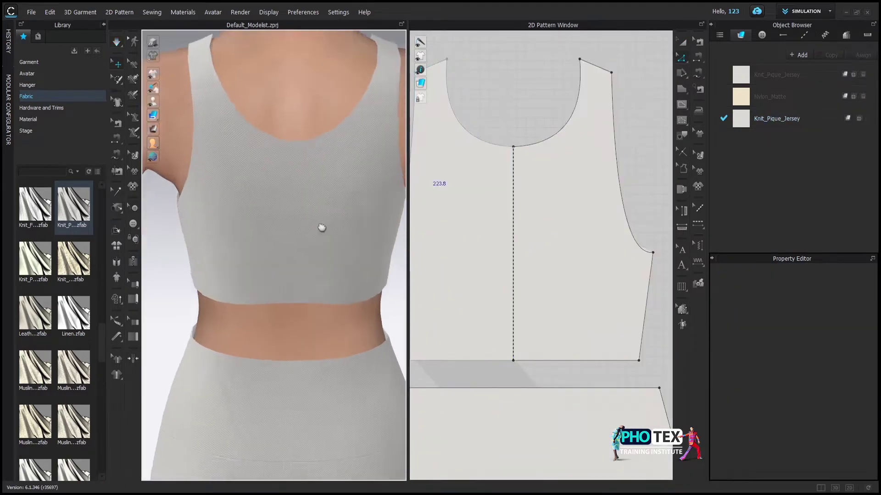
scroll(275, 229, "up", 2)
left_click(292, 247)
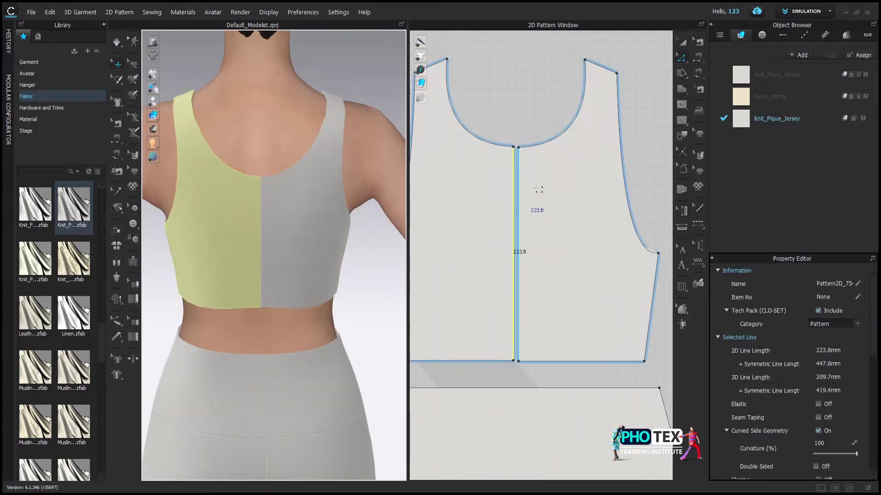
left_click_drag(513, 147, 474, 91)
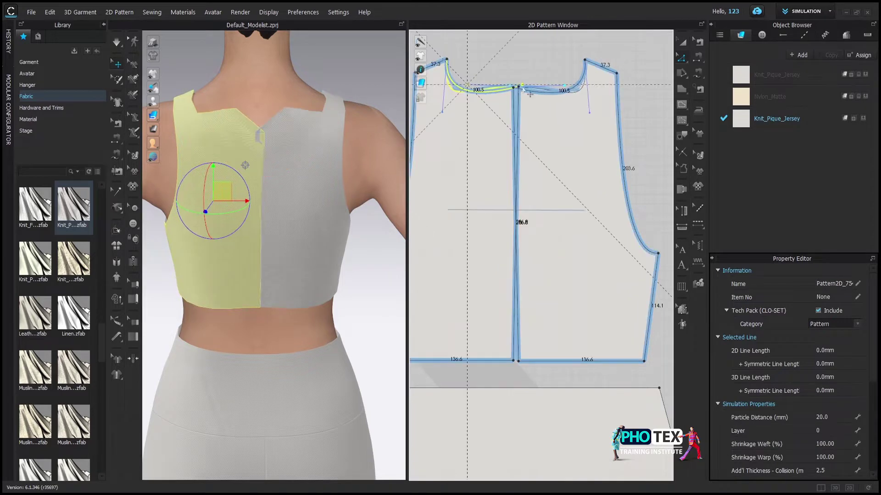
scroll(515, 107, "up", 3)
scroll(516, 106, "down", 2)
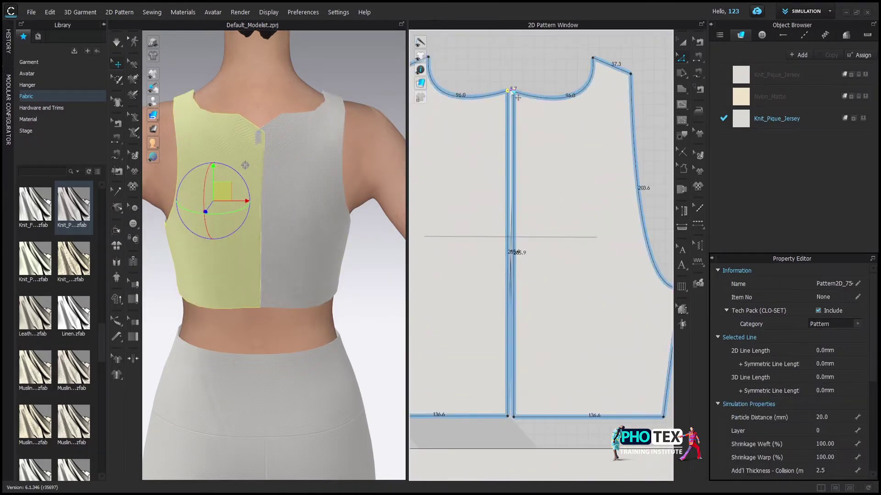
scroll(516, 104, "up", 2)
scroll(517, 119, "down", 3)
key("ctrl+z")
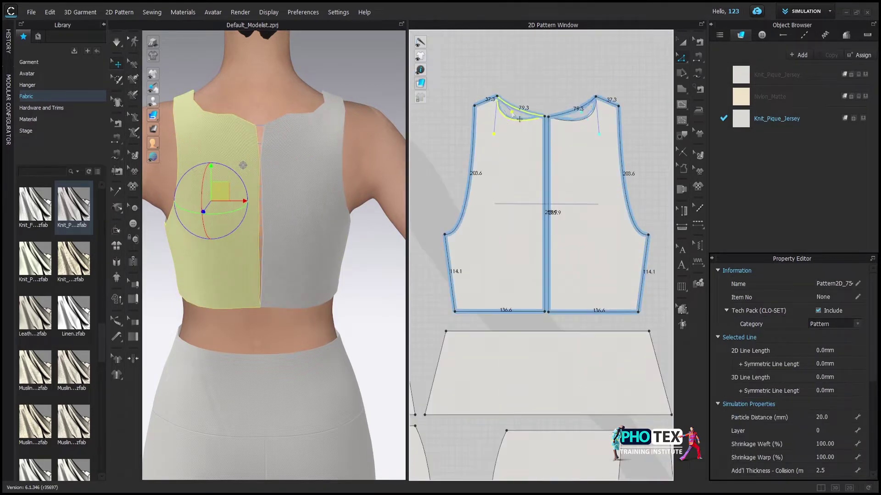
Step: Select both back hem segments for curving
key("c")
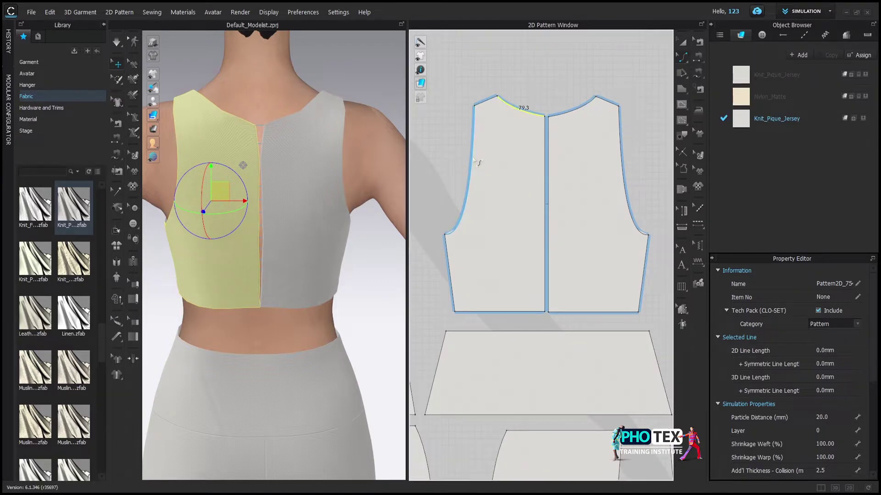
scroll(541, 176, "up", 3)
scroll(275, 252, "down", 2)
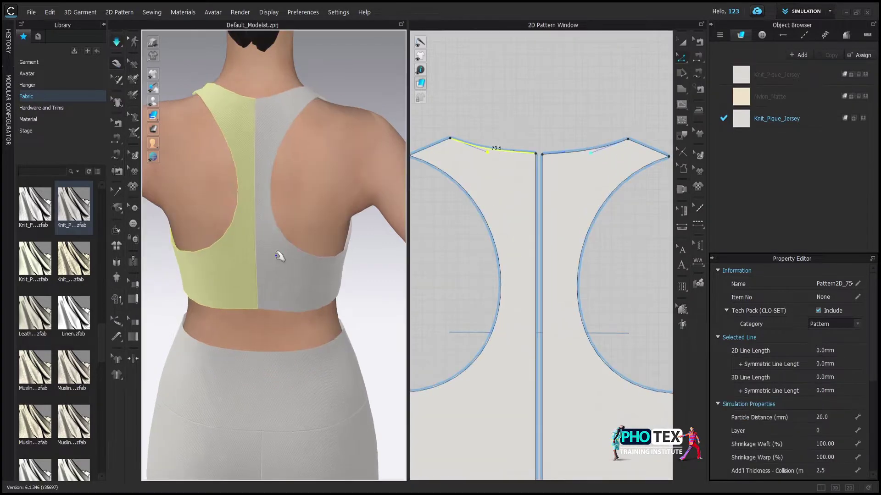
right_click_drag(275, 252, 217, 249)
key("2")
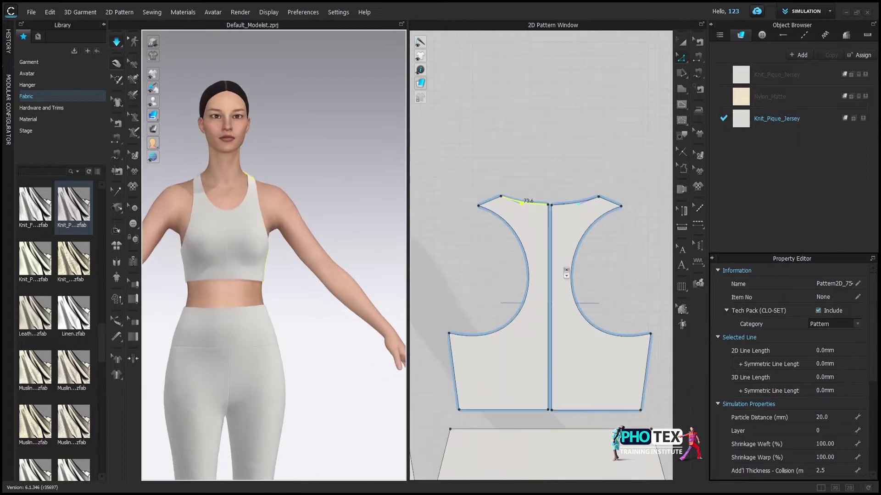
scroll(540, 230, "down", 5)
scroll(490, 286, "up", 2)
left_click(491, 281)
left_click(599, 281, "shift")
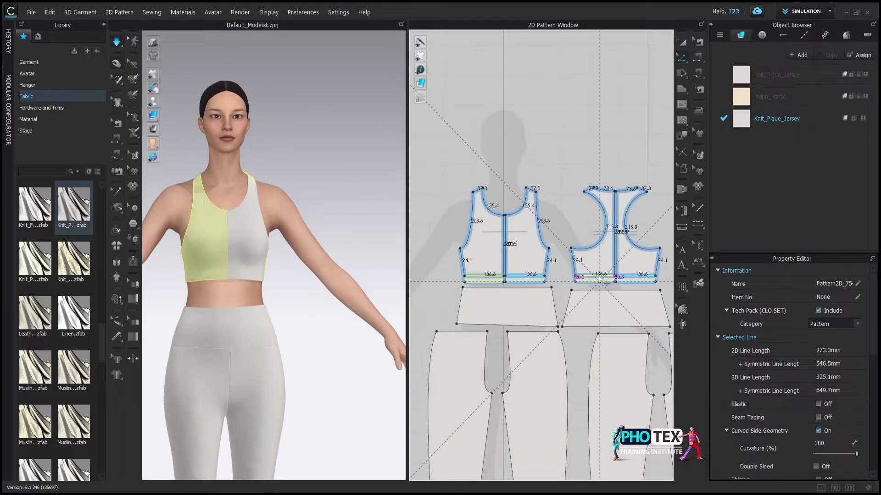
mouse_move(316, 212)
right_mouse_down()
mouse_move(387, 266)
mouse_move(248, 257)
right_mouse_up()
scroll(477, 239, "up", 2)
scroll(477, 239, "up", 2)
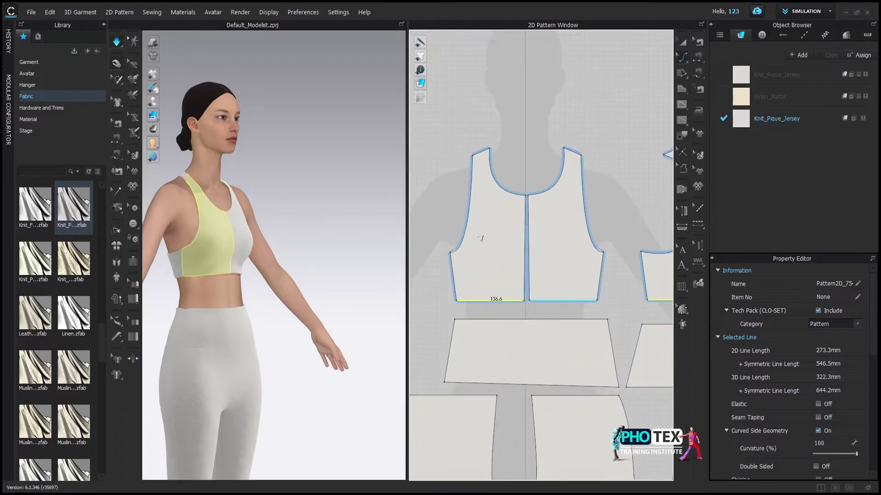
Step: Curve the front armhole and back shoulder lines into deep racerback armholes
left_click(461, 233)
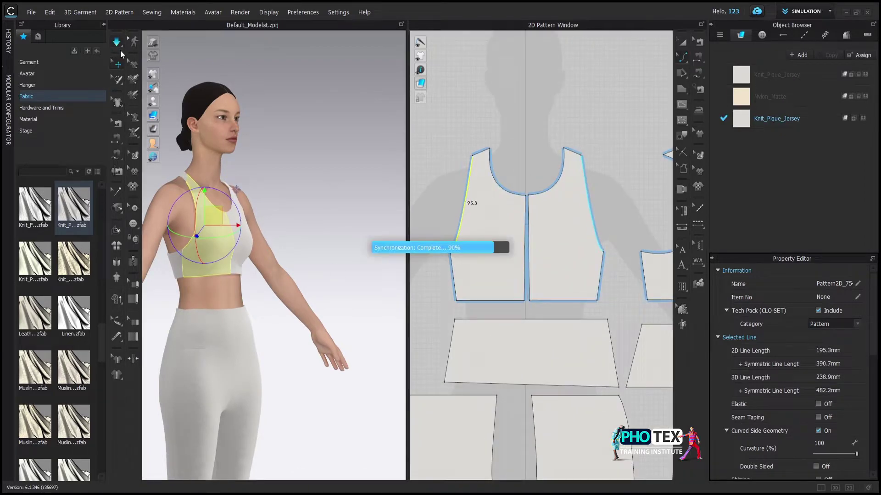
mouse_move(366, 243)
right_mouse_down()
mouse_move(285, 299)
mouse_move(310, 295)
mouse_move(302, 275)
mouse_move(473, 278)
right_mouse_up()
scroll(535, 201, "up", 2)
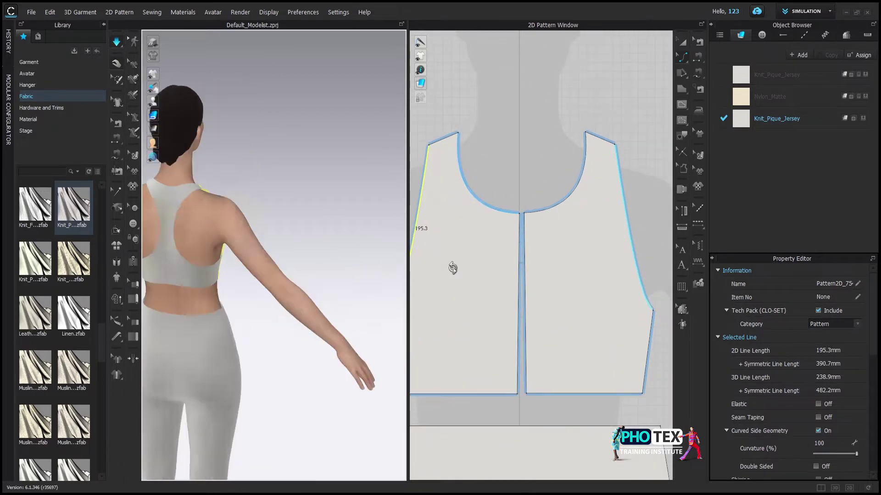
scroll(614, 273, "down", 4)
scroll(615, 272, "up", 6)
left_click(685, 57)
left_click(497, 79)
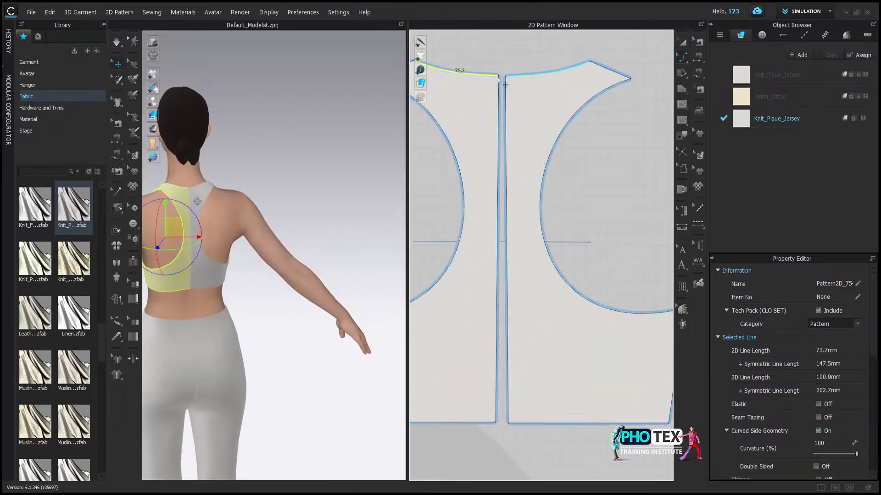
scroll(501, 80, "up", 2)
scroll(683, 60, "down", 3)
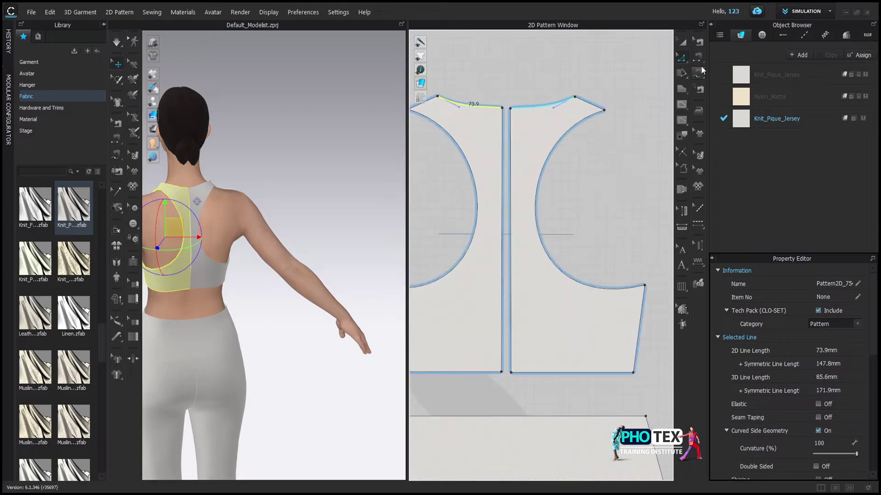
Step: Unfold the back half into a full symmetric racerback bodice
right_click(510, 154)
left_click(531, 288)
left_click(335, 237)
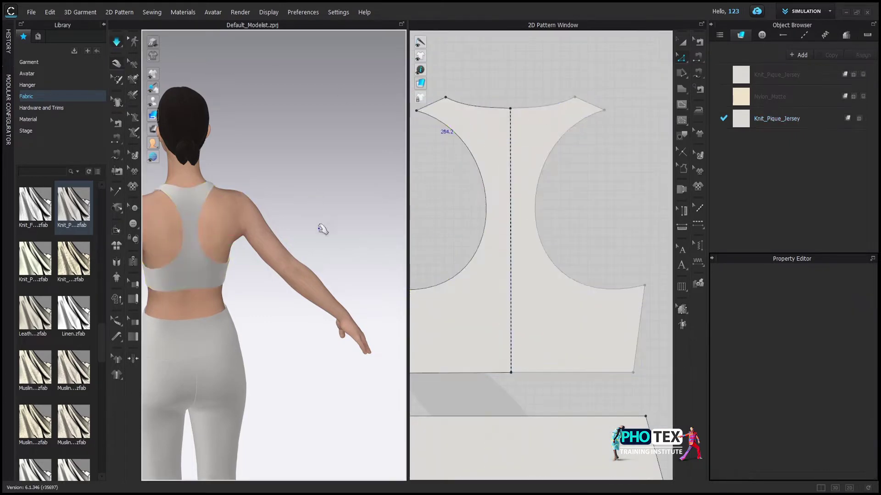
mouse_move(298, 299)
right_mouse_down()
mouse_move(343, 301)
mouse_move(359, 287)
right_mouse_up()
scroll(312, 236, "up", 3)
scroll(312, 236, "up", 2)
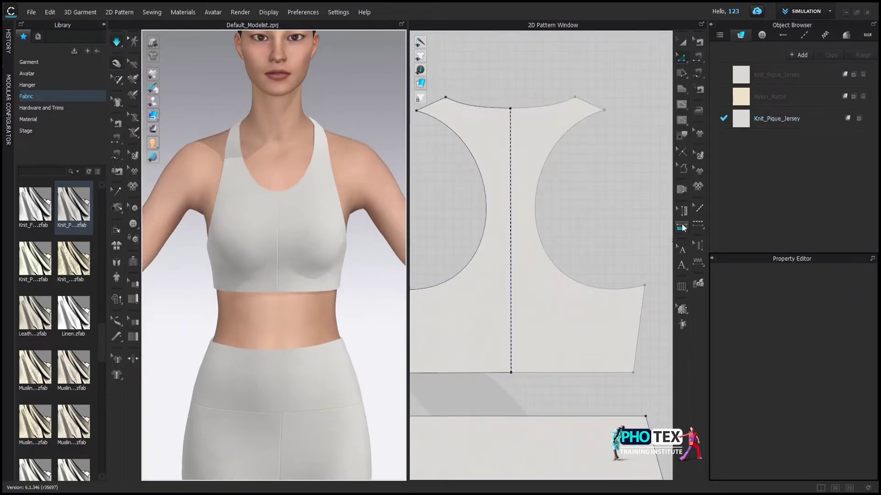
left_click(697, 225)
scroll(452, 180, "down", 3)
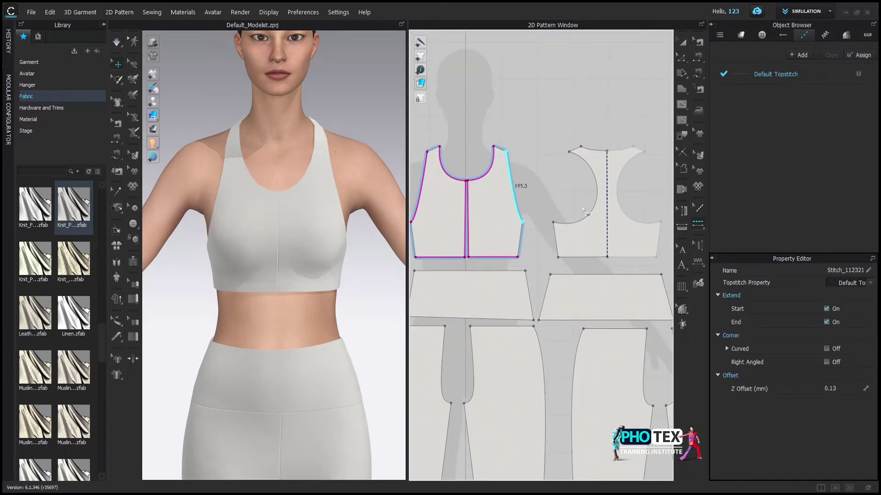
Step: Add a topstitch along the bodice hem and inspect the stitching
left_click(632, 264)
scroll(291, 271, "up", 2)
scroll(291, 275, "up", 2)
scroll(285, 271, "down", 2)
right_click_drag(284, 271, 262, 261)
left_click(697, 263)
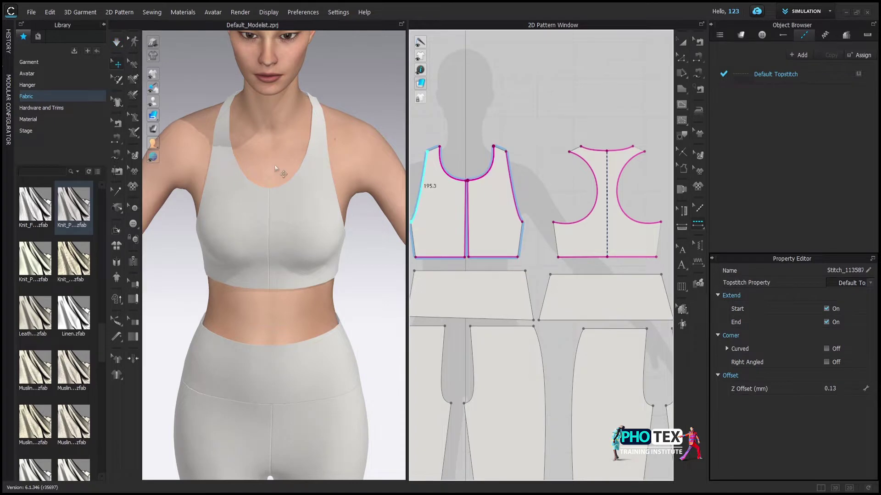
scroll(275, 168, "up", 3)
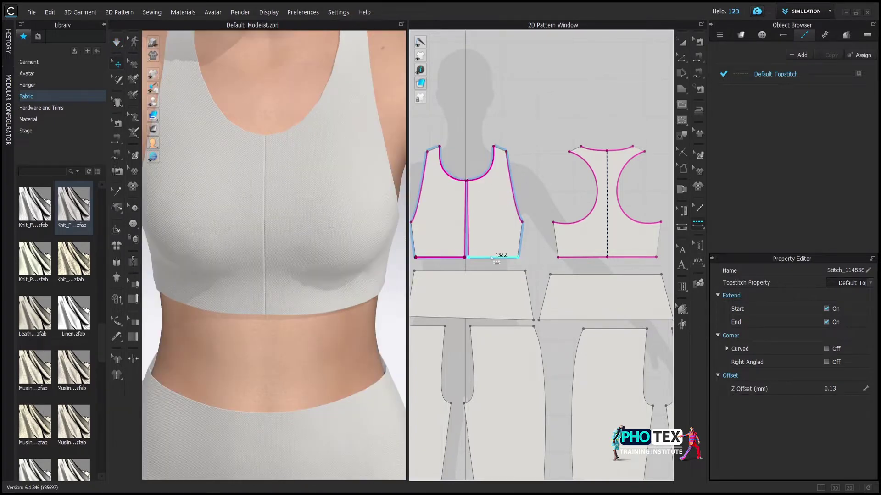
Step: Run the simulation, then set the Default Topstitch stitch count to 2
left_click(116, 42)
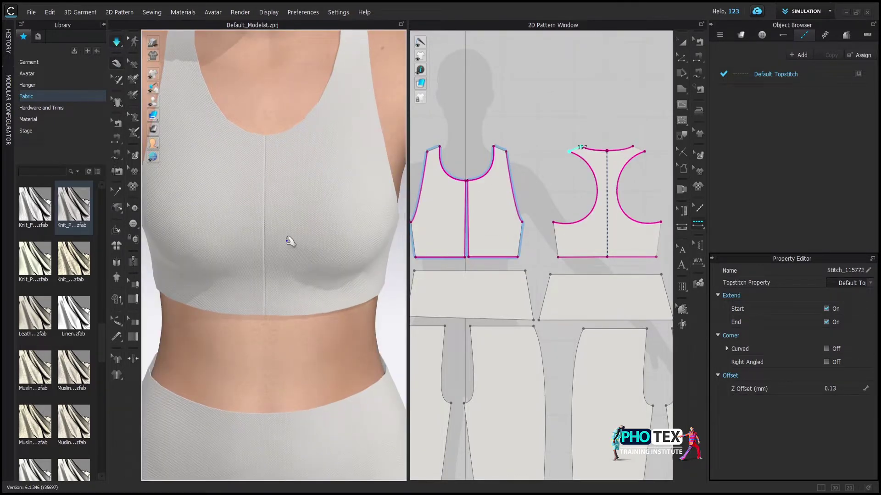
scroll(290, 241, "down", 5)
mouse_move(290, 242)
right_mouse_down()
mouse_move(367, 252)
mouse_move(232, 252)
right_mouse_up()
scroll(282, 255, "up", 5)
scroll(287, 274, "up", 3)
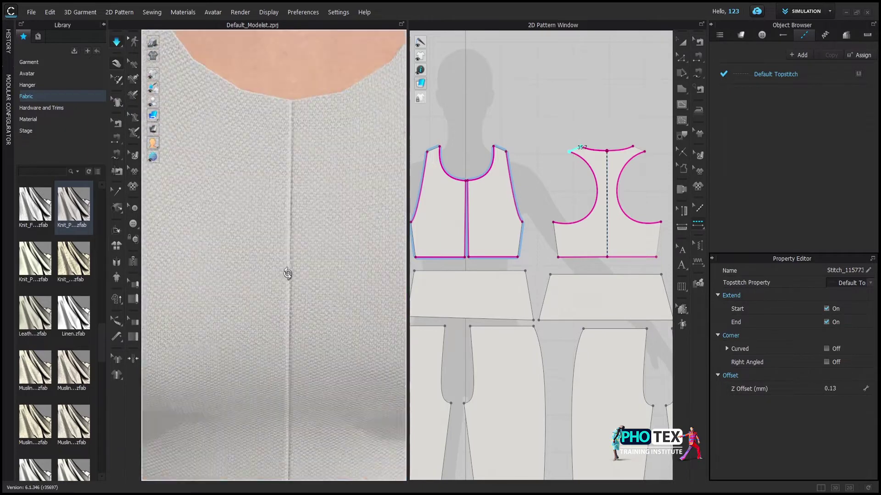
scroll(287, 274, "down", 3)
left_click(774, 74)
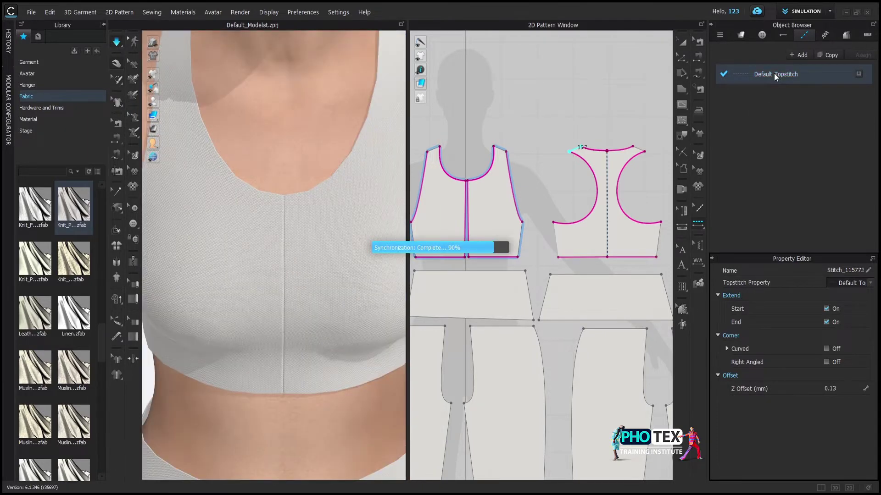
left_click(862, 377)
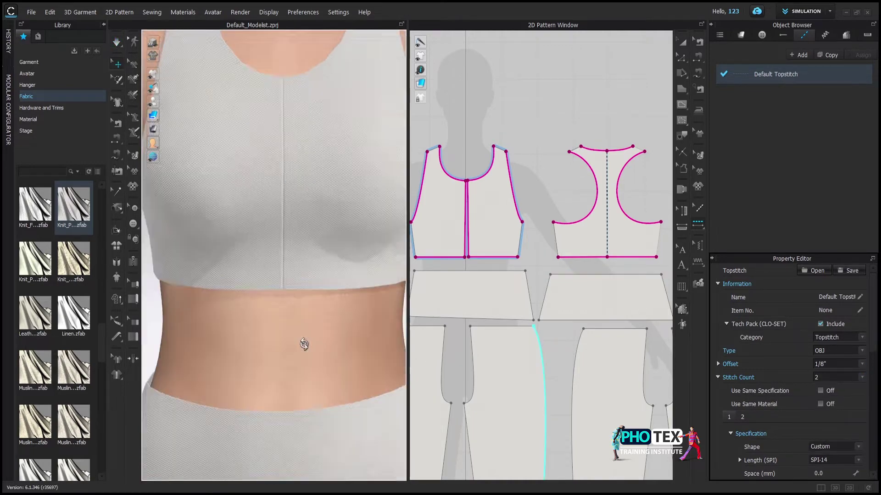
Step: Topstitch the bottom edges of the bra front band, dismissing the topstitch warning
scroll(750, 338, "down", 3)
left_click(821, 467)
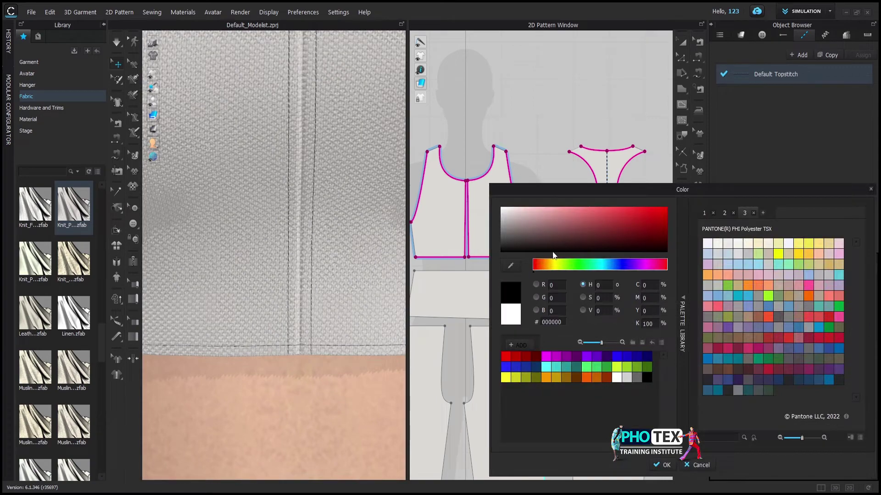
left_click(666, 467)
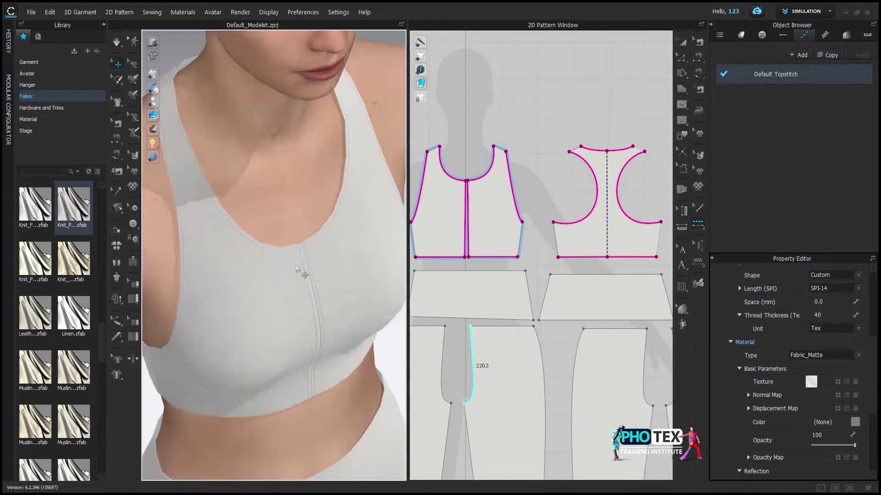
mouse_move(390, 270)
right_mouse_down()
mouse_move(314, 309)
mouse_move(289, 339)
right_mouse_up()
scroll(509, 326, "down", 3)
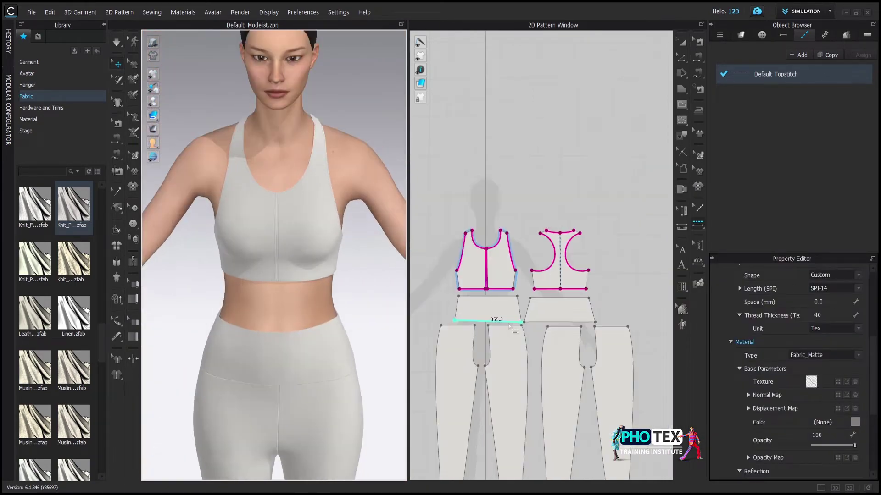
left_click(747, 73)
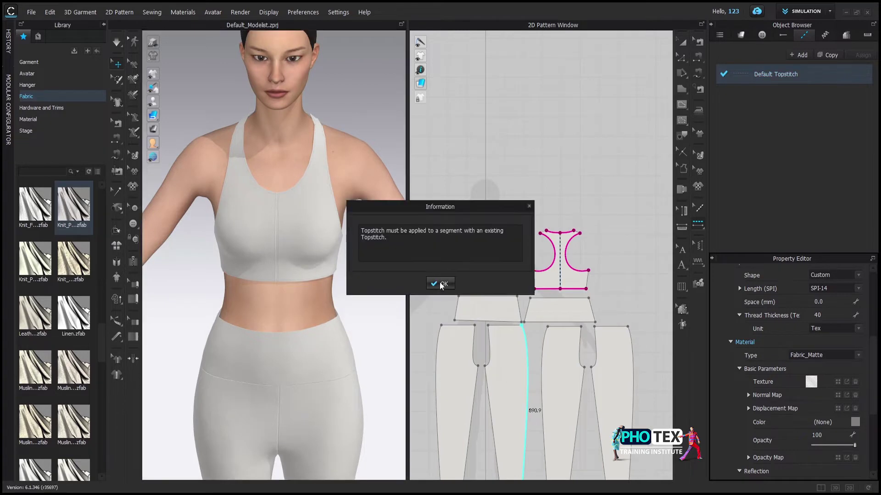
left_click(441, 284)
left_click(487, 297)
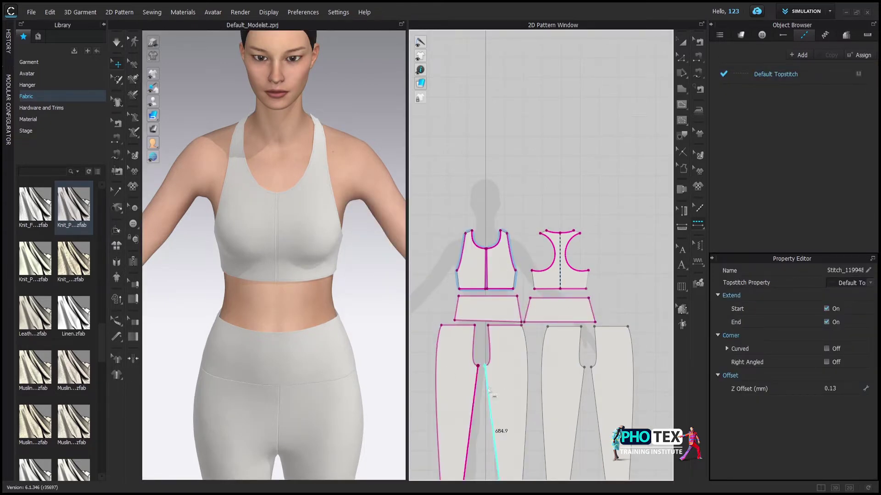
Step: Add topstitching to the leggings hem
scroll(588, 385, "down", 5)
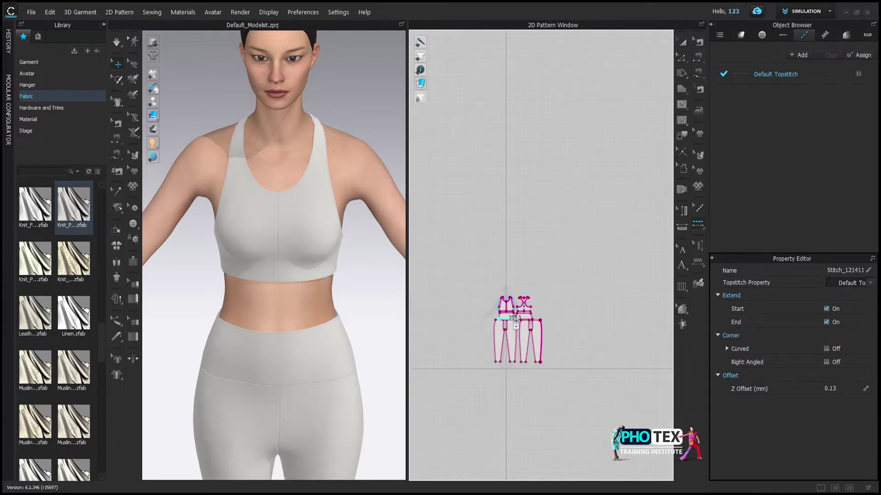
scroll(550, 294, "up", 5)
left_click(553, 293)
scroll(552, 293, "down", 3)
scroll(301, 331, "down", 2)
scroll(291, 183, "up", 3)
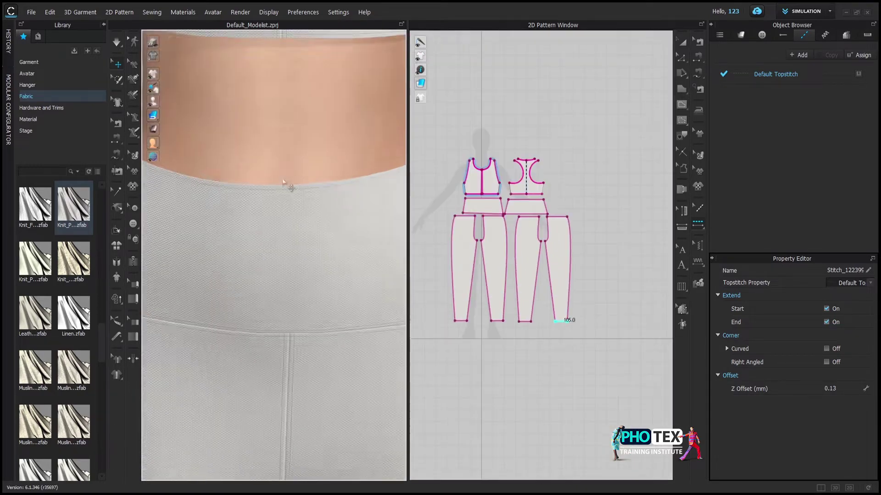
scroll(299, 187, "up", 3)
Step: Orbit down to the hem above the shoe and select the four leggings hem lines
right_click_drag(299, 187, 205, 232)
scroll(259, 233, "up", 4)
scroll(259, 232, "down", 3)
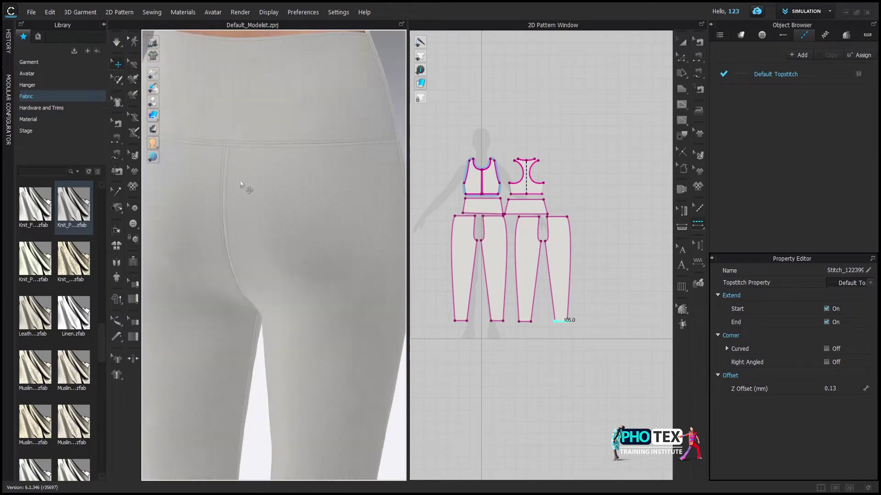
middle_click_drag(242, 190, 285, 305)
right_click_drag(285, 304, 256, 379)
scroll(255, 380, "up", 5)
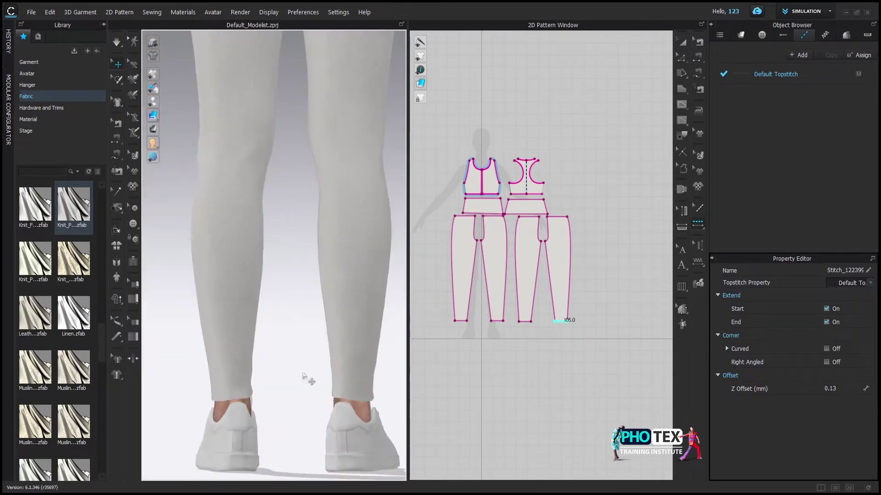
key("z")
scroll(535, 322, "up", 3)
left_click(441, 306)
left_click(504, 306, "shift")
left_click(557, 308, "shift")
left_click(619, 308, "shift")
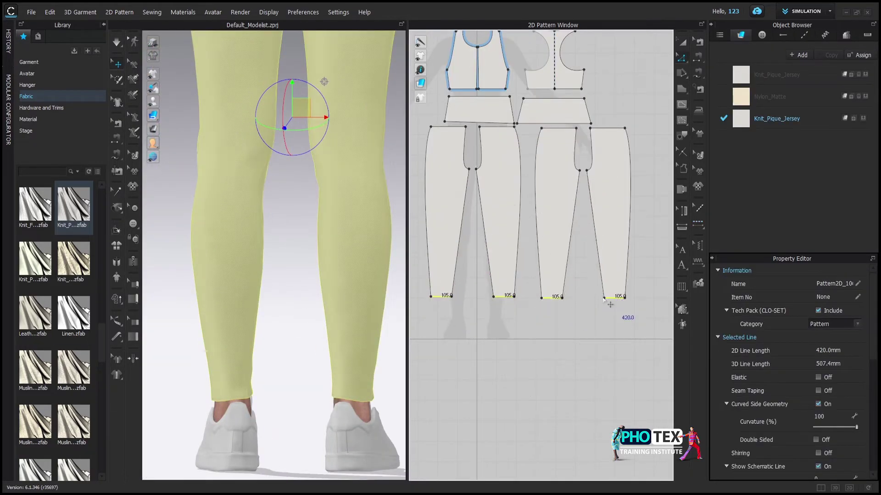
Step: Clear the hem-line selection and orbit to inspect the back of the leggings
key("Escape")
key("0")
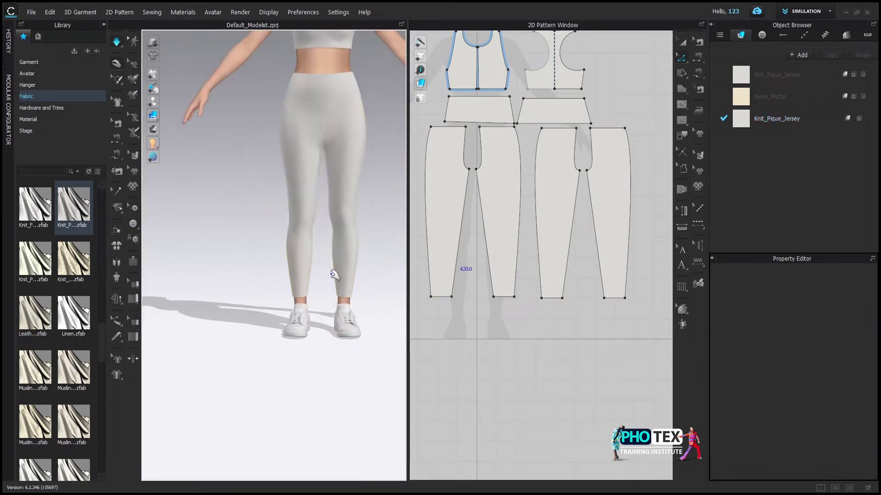
mouse_move(335, 274)
right_mouse_down()
mouse_move(256, 177)
mouse_move(289, 110)
right_mouse_up()
scroll(289, 110, "up", 5)
scroll(264, 160, "up", 5)
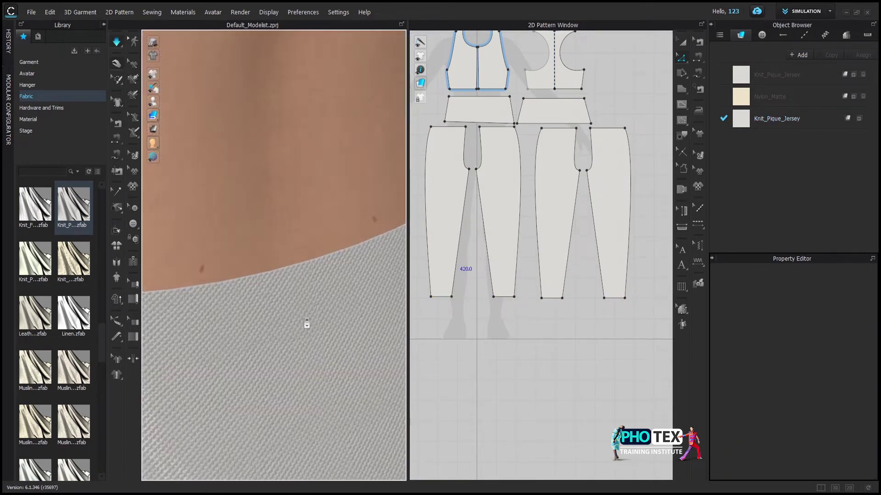
scroll(314, 236, "up", 5)
scroll(238, 157, "up", 5)
Step: Select a leggings side seam line, then select all pattern pieces
scroll(310, 224, "up", 3)
scroll(310, 223, "down", 10)
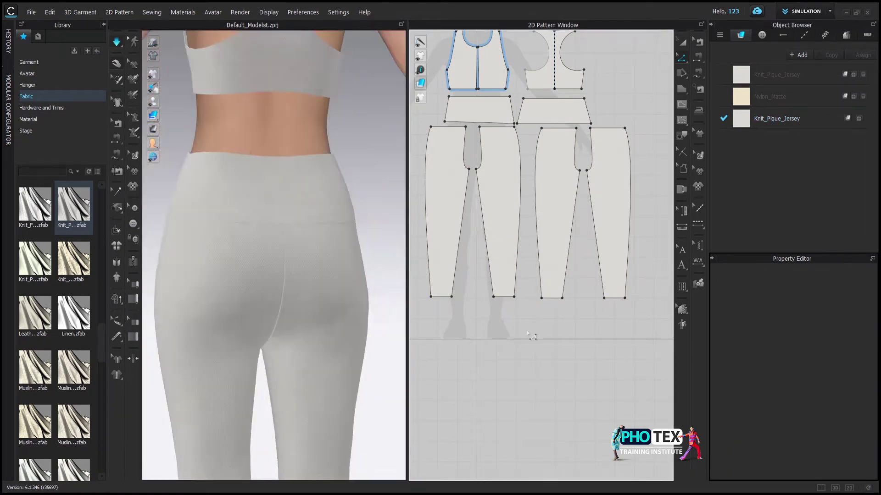
left_click(542, 223)
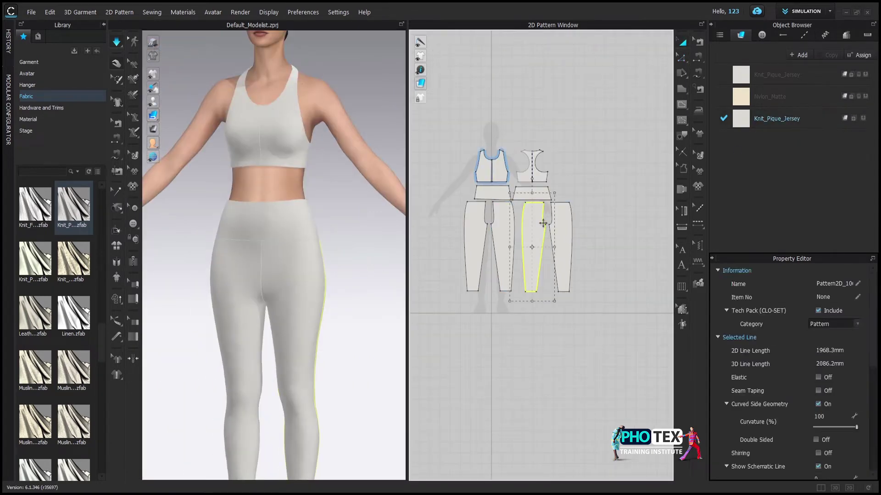
key("ctrl+a")
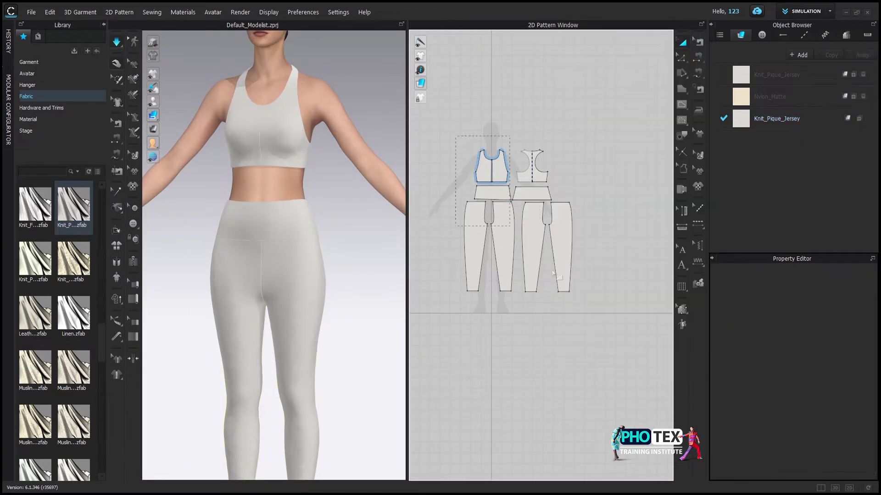
Step: Open Default Topstitch's properties and copy it into a new style named Topstitch 1
left_click(766, 81)
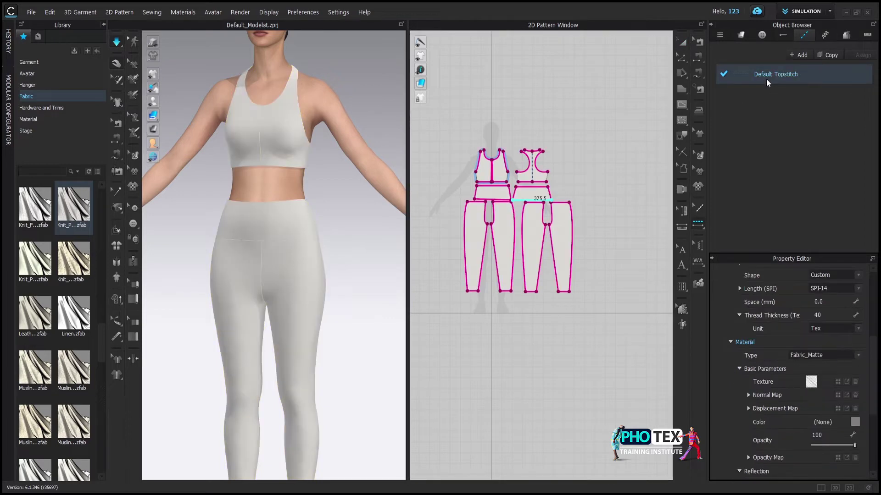
left_click(798, 55)
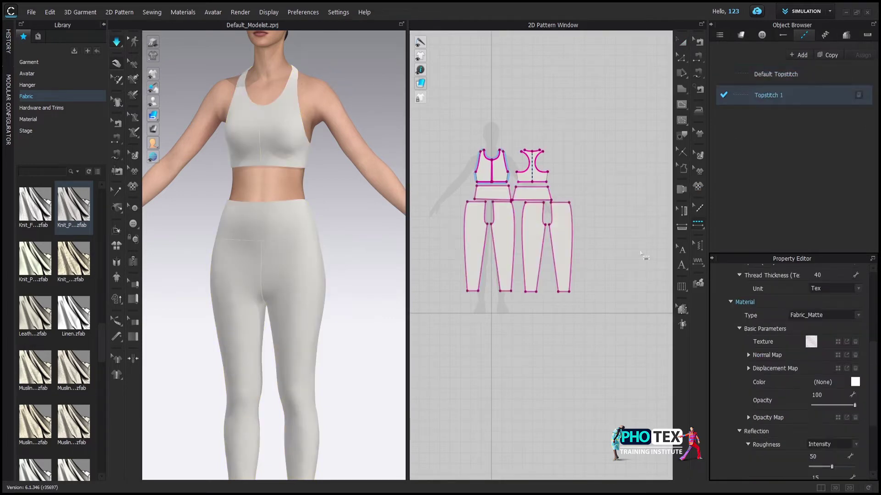
scroll(375, 263, "up", 5)
scroll(289, 250, "down", 2)
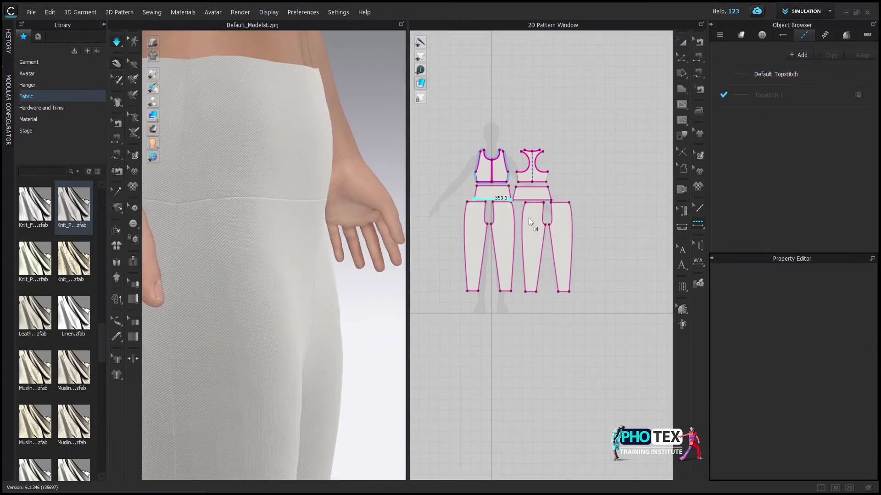
mouse_move(316, 239)
middle_mouse_down()
mouse_move(255, 83)
mouse_move(295, 142)
mouse_move(276, 226)
mouse_move(283, 210)
middle_mouse_up()
scroll(321, 257, "down", 10)
Step: Select Knit_Pique_Jersey and try several colour-field and Pantone colours on it
key("a")
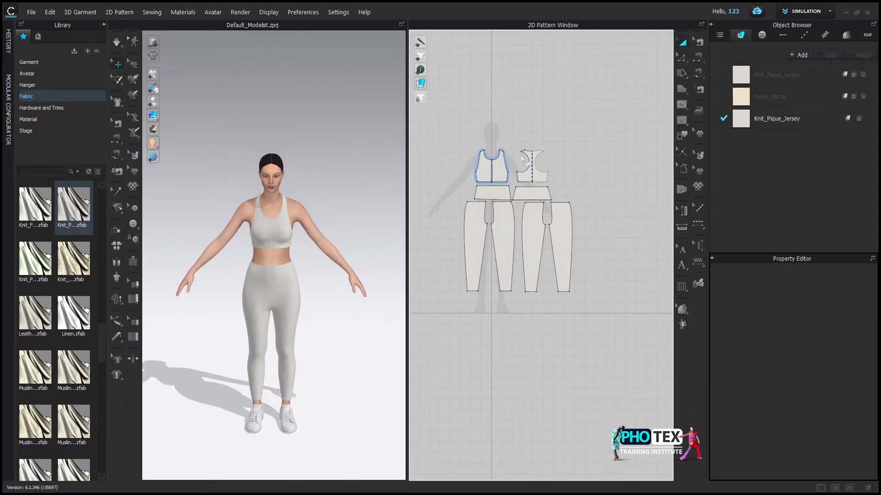
left_click(771, 118)
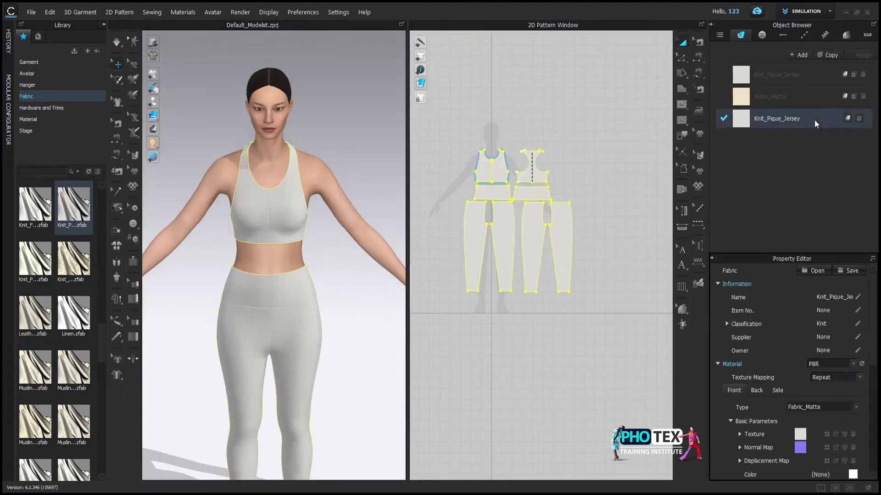
left_click(853, 302)
mouse_move(625, 207)
left_mouse_down()
mouse_move(603, 233)
mouse_move(595, 212)
mouse_move(647, 222)
mouse_move(605, 209)
left_mouse_up()
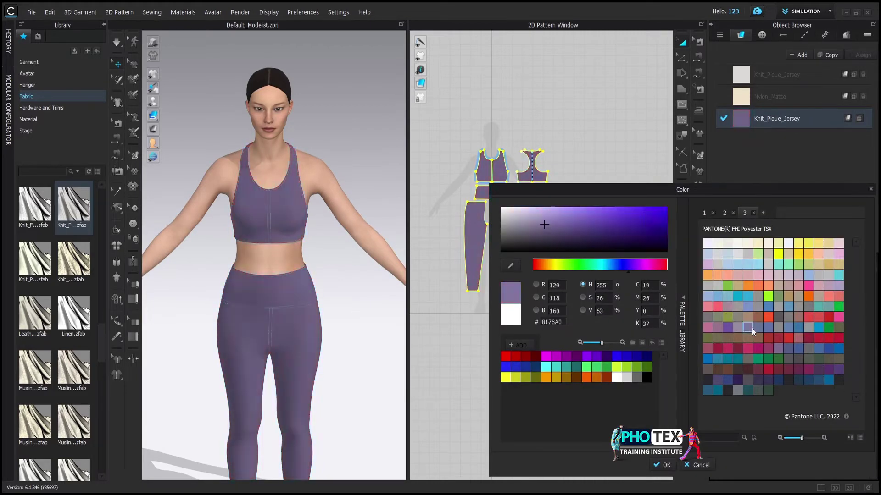
left_click(787, 297)
left_click(788, 284)
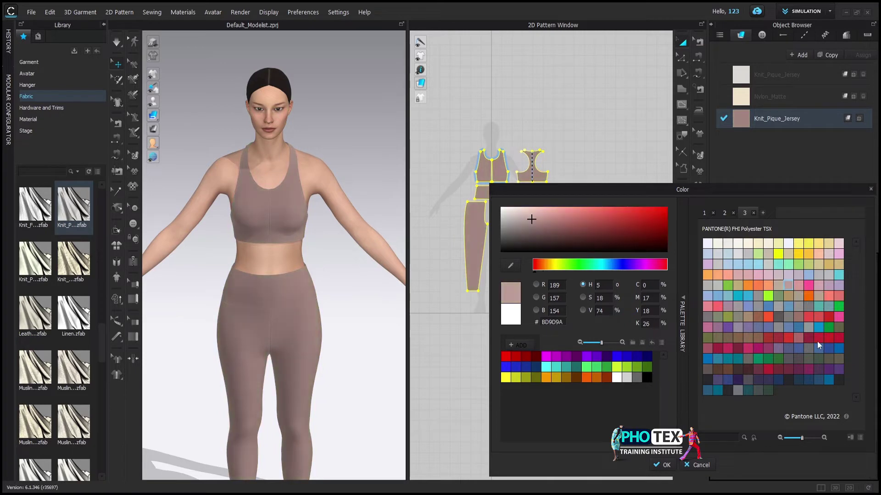
left_click(798, 370)
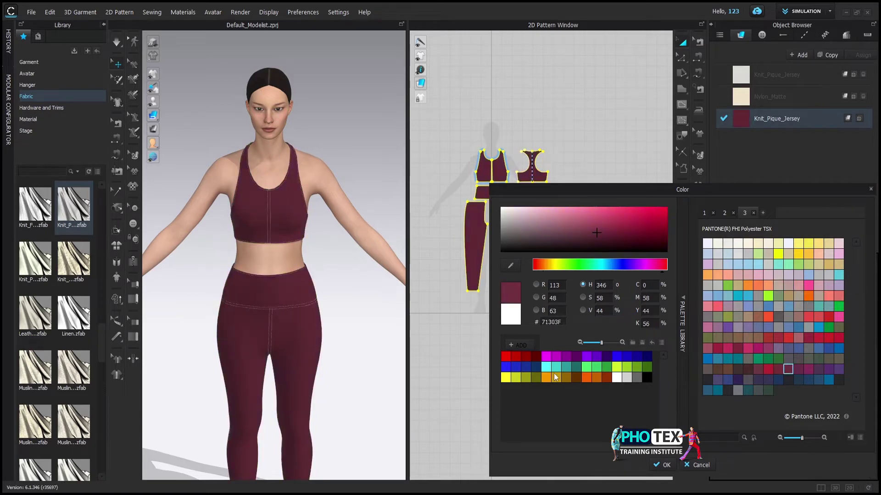
Step: Settle on navy 1F365E for the fabric and check it on the avatar
left_click(562, 367)
left_click(778, 379)
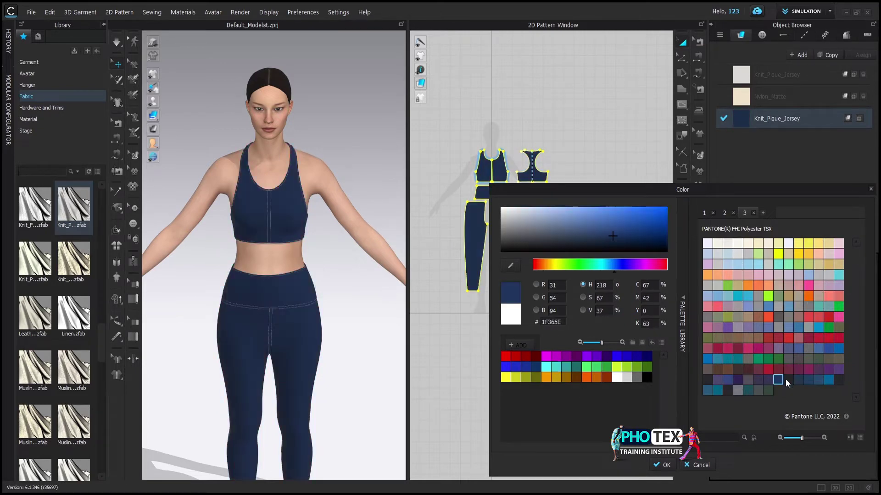
left_click(661, 465)
right_click_drag(257, 321, 328, 383)
scroll(306, 390, "up", 5)
scroll(398, 234, "up", 3)
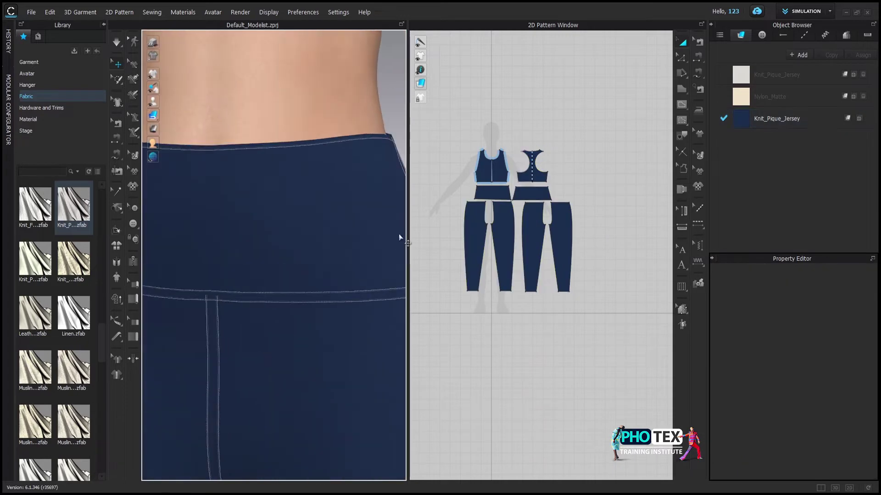
left_click(698, 225)
Step: Open and confirm the Default Topstitch thread colour
left_click(855, 396)
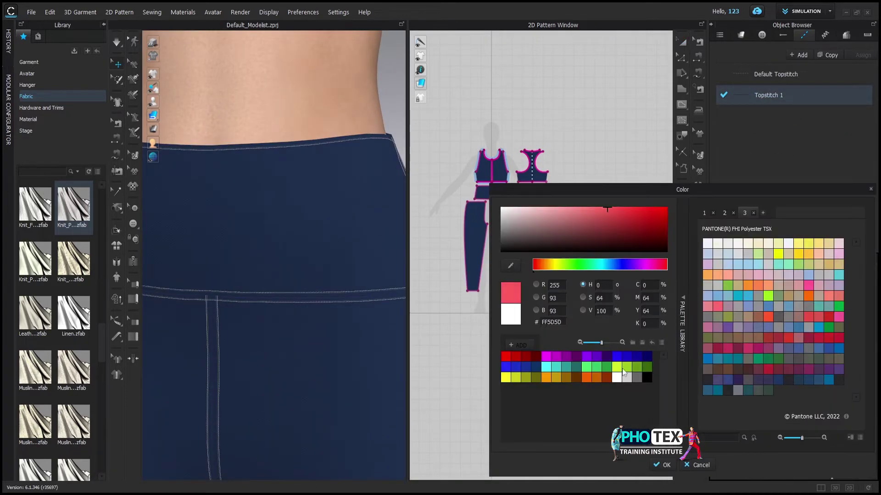
left_click(666, 466)
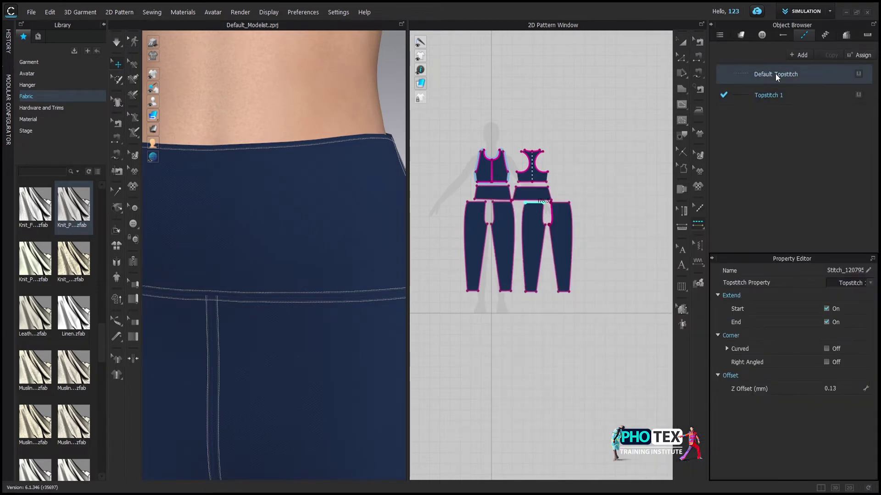
left_click(855, 420)
left_click(665, 466)
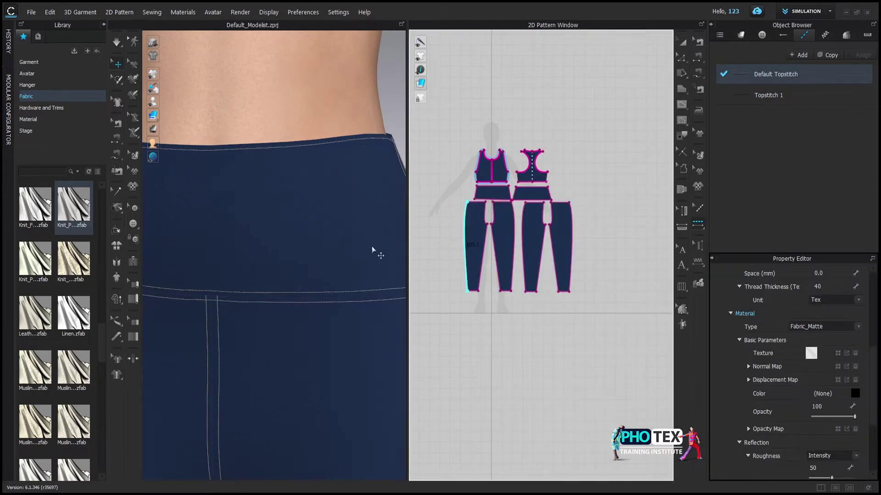
right_click_drag(374, 250, 314, 305)
Step: Set Topstitch 1's thread colour to black
left_click(780, 95)
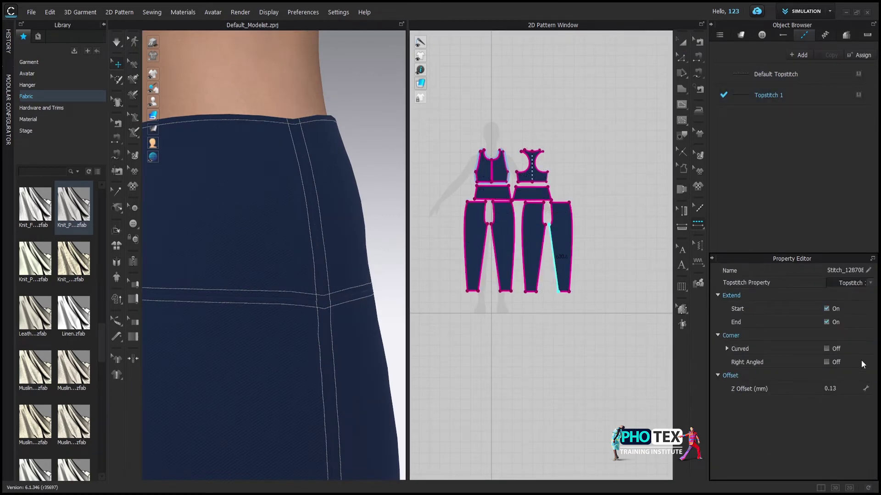
left_click(780, 95)
left_click(857, 366)
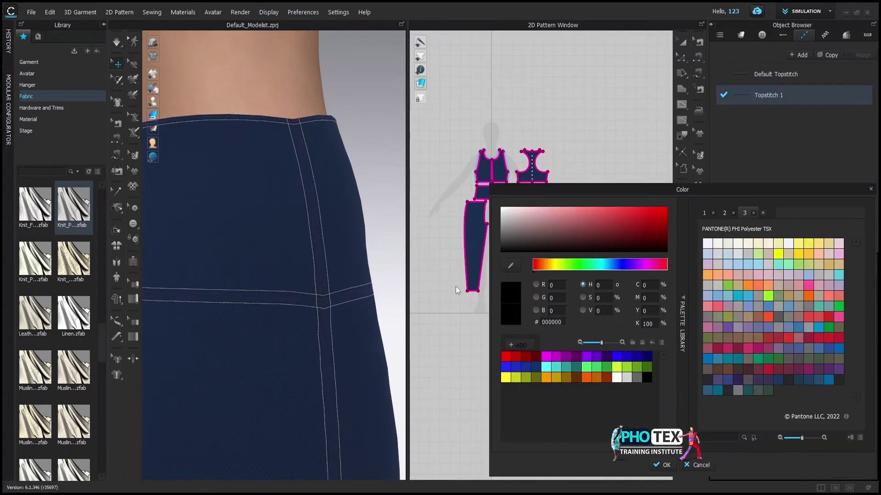
left_click(664, 465)
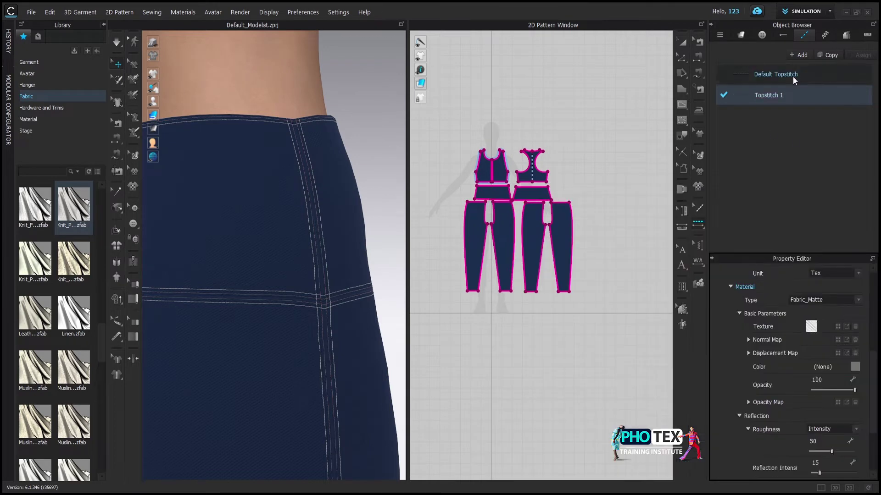
Step: Reopen Default Topstitch's colour without changing it, then select the left leg topstitch
left_click(775, 73)
left_click(855, 393)
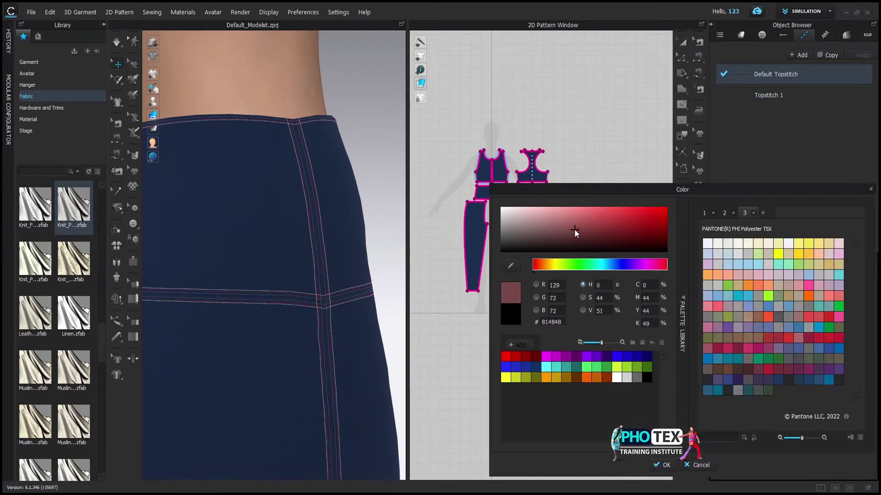
key("Escape")
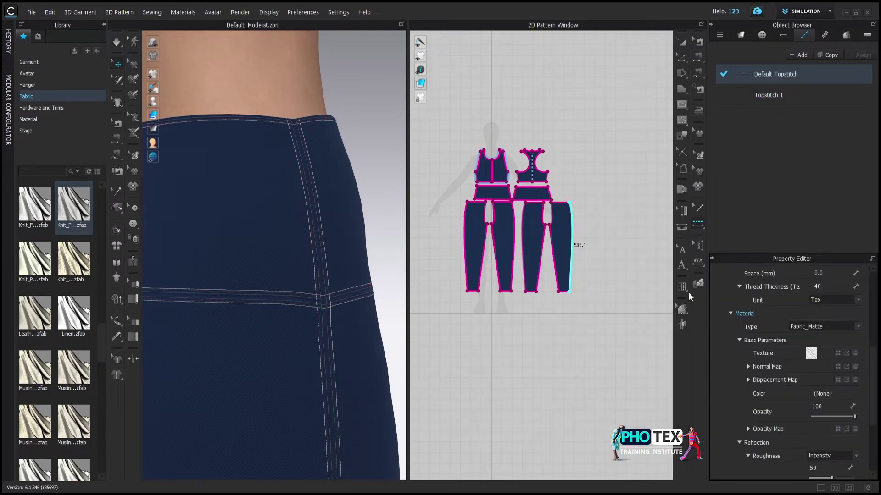
left_click(319, 245)
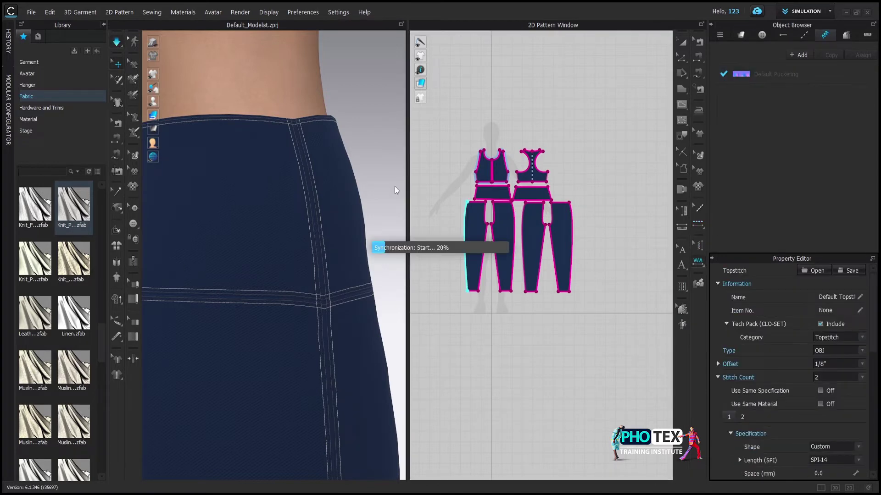
mouse_move(396, 190)
right_mouse_down()
mouse_move(319, 334)
mouse_move(251, 307)
mouse_move(205, 338)
right_mouse_up()
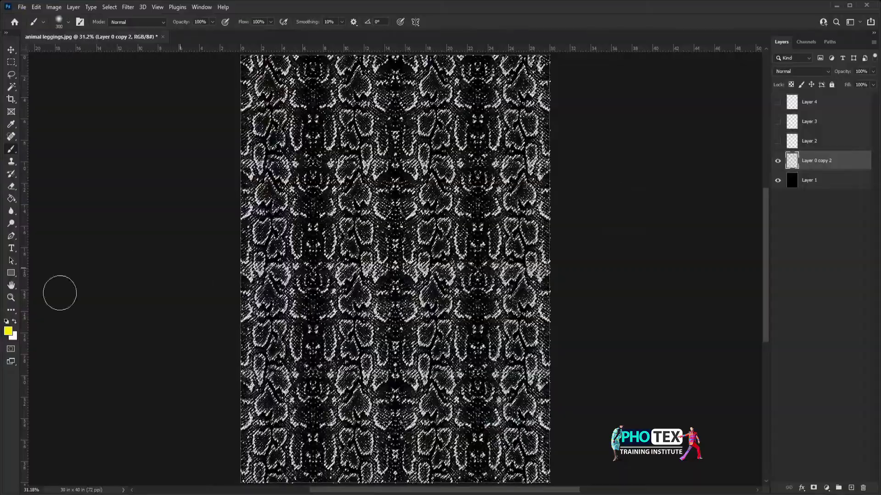
Step: Paint yellow accent strokes across the snakeskin print on a new layer with an enlarged brush
left_click(8, 331)
left_click(686, 327)
key("ctrl+shift+alt+n")
key("bracketright")
left_click_drag(339, 390, 331, 404)
left_click_drag(337, 213, 335, 243)
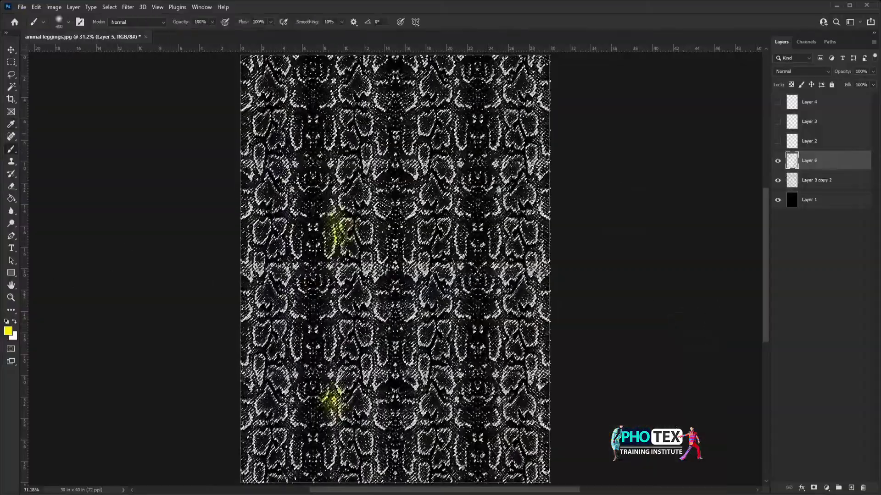
left_click_drag(436, 440, 428, 447)
left_click(8, 332)
left_click_drag(599, 403, 598, 367)
Step: Paint cyan accent strokes over the print, including over the yellow patches
left_click(686, 326)
key("ctrl+shift+alt+n")
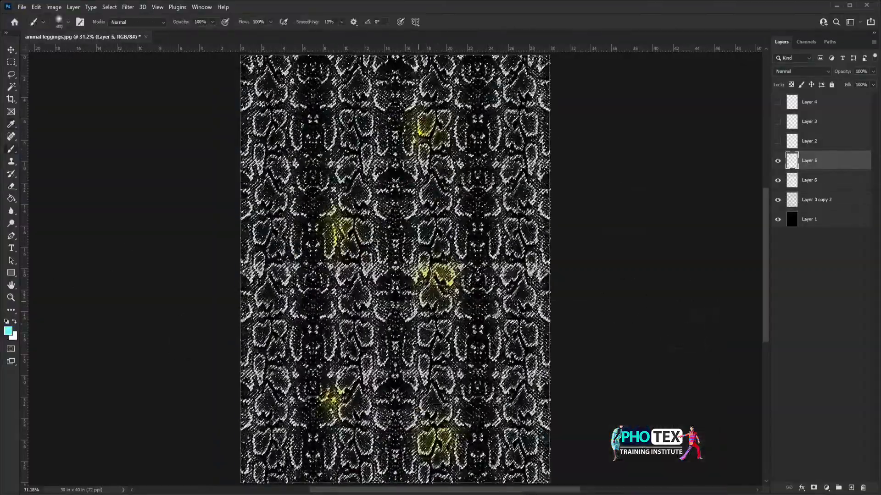
left_click_drag(425, 293, 443, 305)
left_click_drag(315, 362, 339, 381)
left_click_drag(427, 403, 440, 418)
left_click(8, 331)
left_click_drag(602, 389, 602, 353)
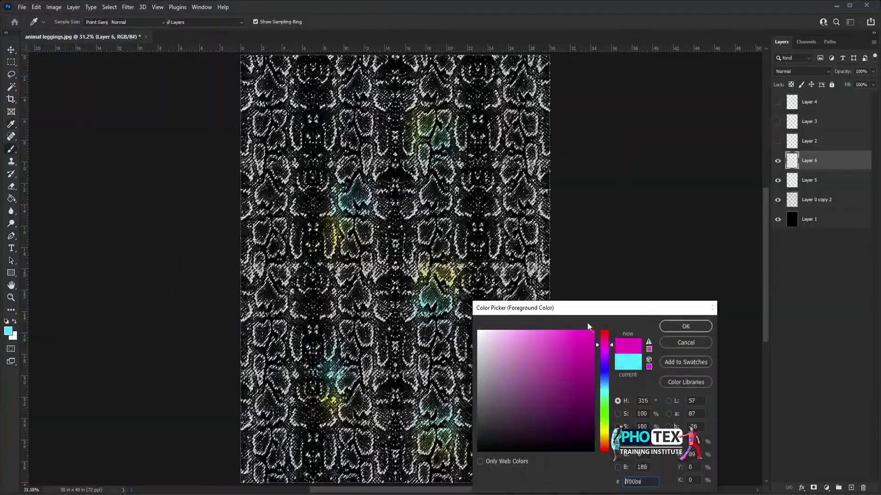
Step: Choose magenta as the next accent colour
left_click(685, 327)
key("ctrl+shift+alt+n")
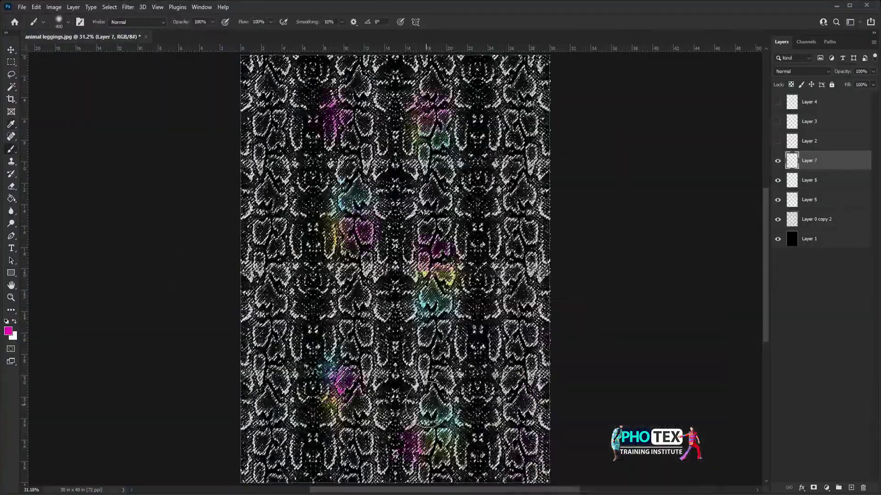
scroll(429, 404, "up", 5, "alt")
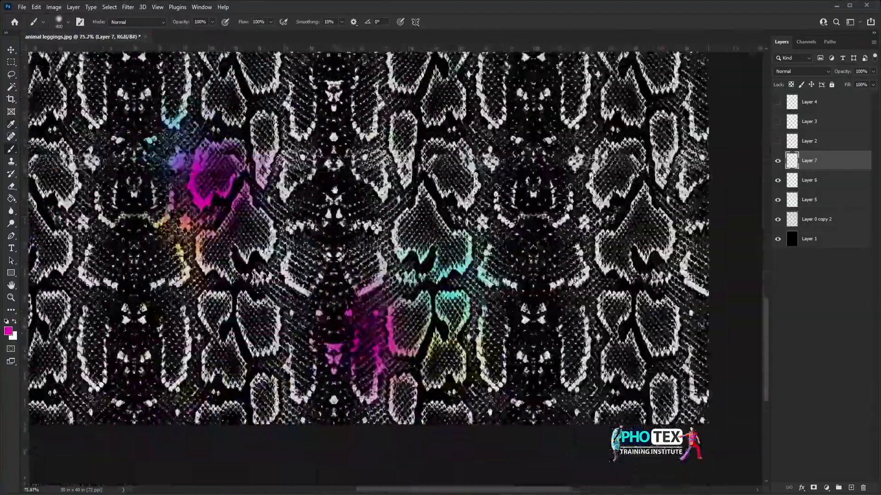
scroll(360, 273, "down", 2, "alt")
scroll(360, 272, "down", 2, "alt")
scroll(360, 273, "down", 1, "alt")
scroll(360, 273, "down", 1, "alt")
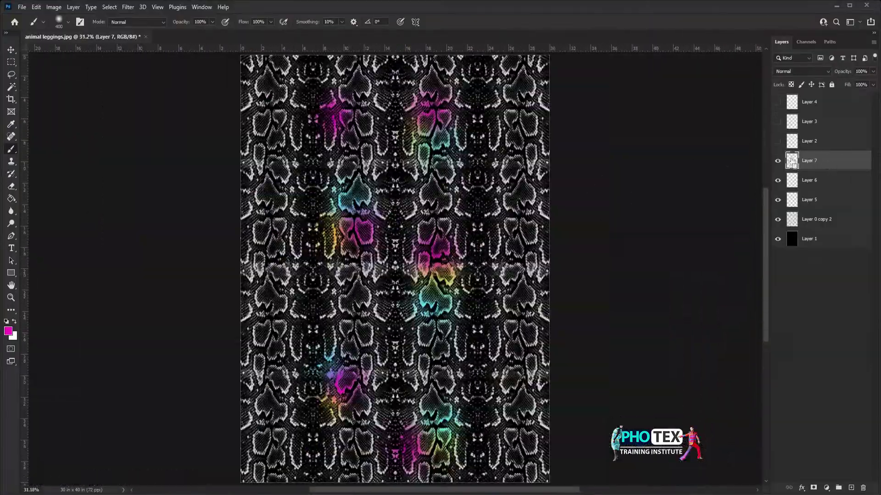
Step: Add a white 30%-opacity layer above Layer 0 copy 2 and hide Layers 6, 5 and 8
left_click(786, 219)
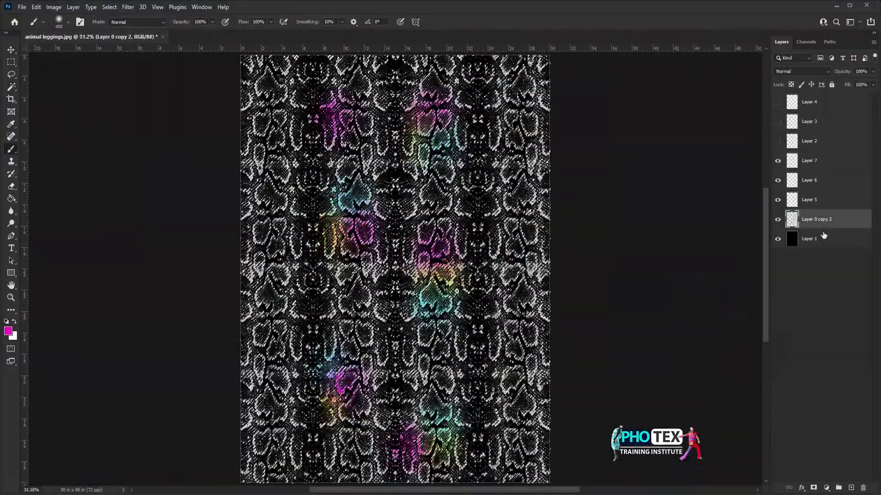
key("ctrl+shift+alt+n")
key("bracketright")
key("bracketright")
key("3")
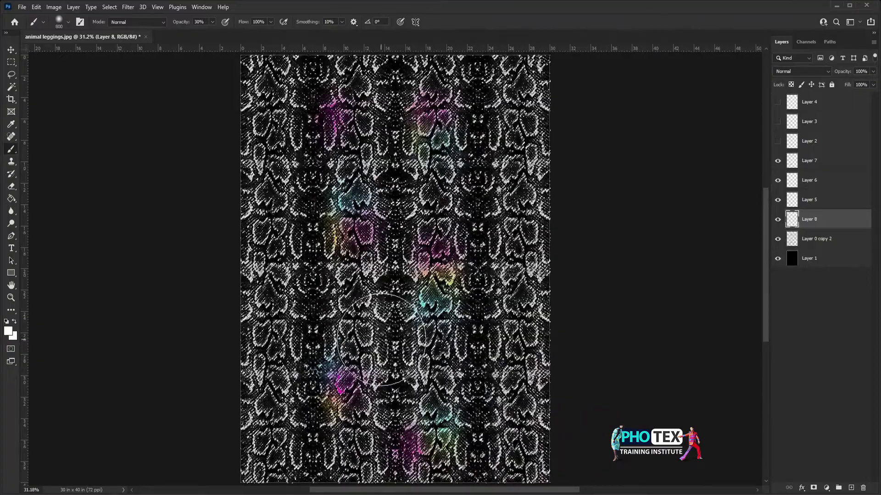
scroll(444, 434, "down", 3, "alt")
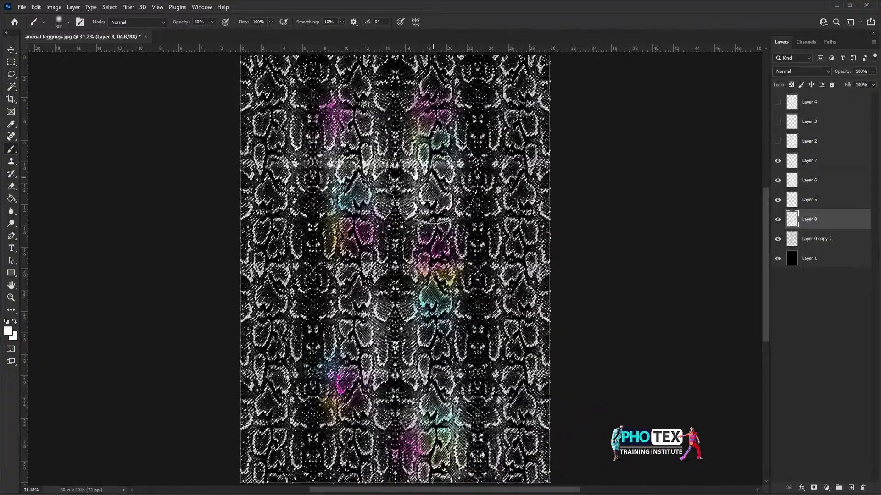
scroll(412, 275, "up", 4, "alt")
scroll(406, 140, "down", 3, "alt")
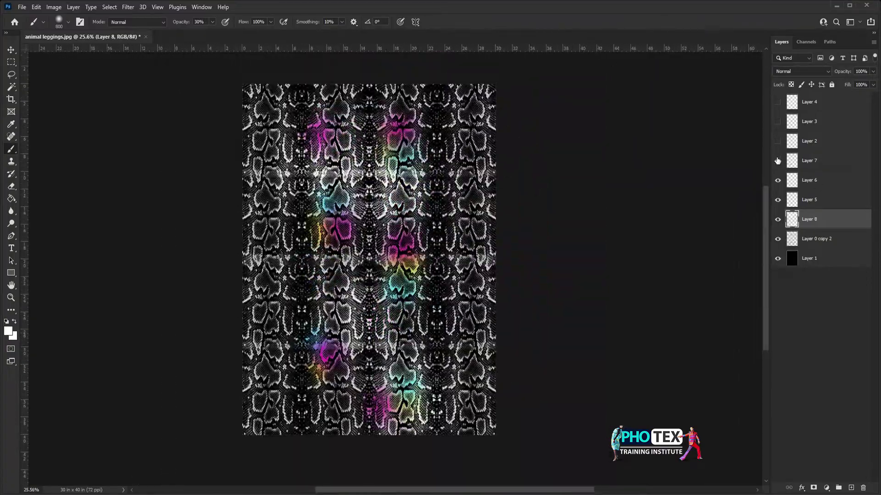
left_click_drag(777, 160, 778, 219)
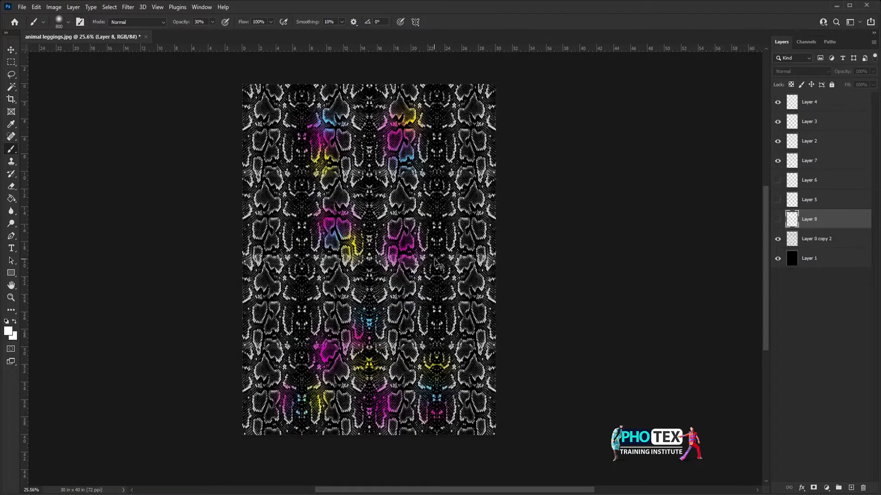
scroll(436, 264, "up", 2, "alt")
Step: Back in CLO 3D, apply the snake print to the left legging piece and copy it
left_click(301, 466)
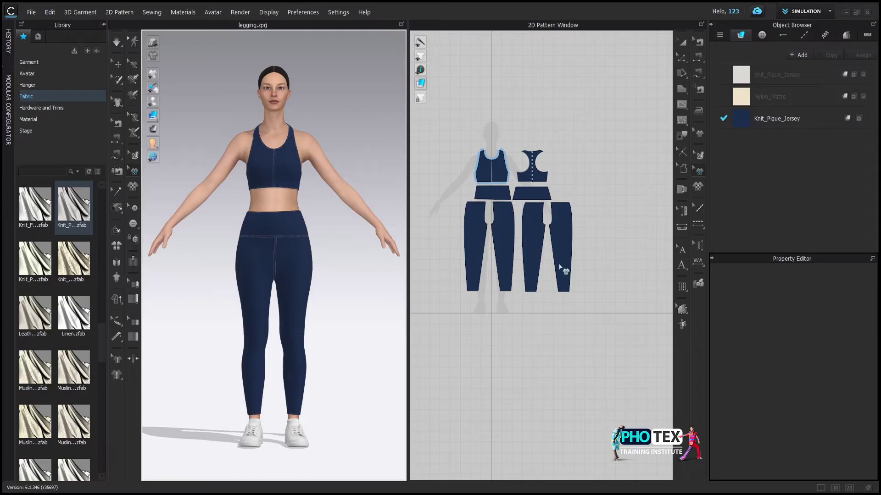
left_click(477, 250)
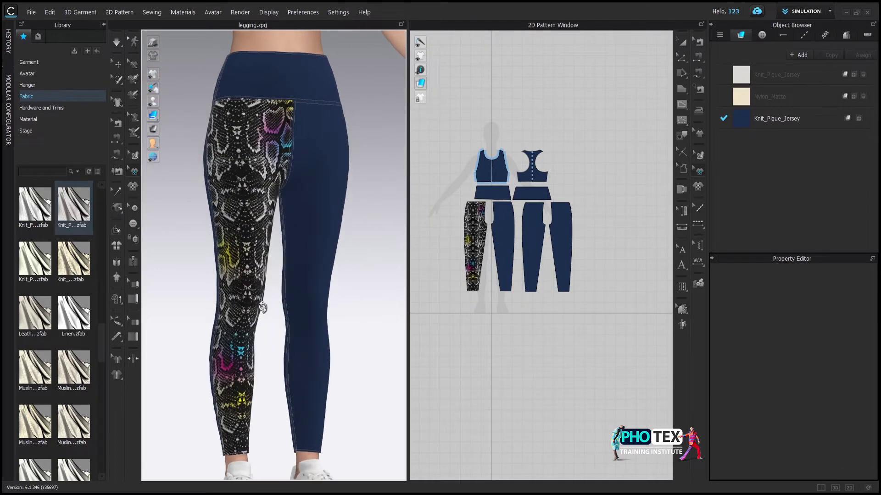
right_click(476, 234)
left_click(502, 251)
key("ctrl+v")
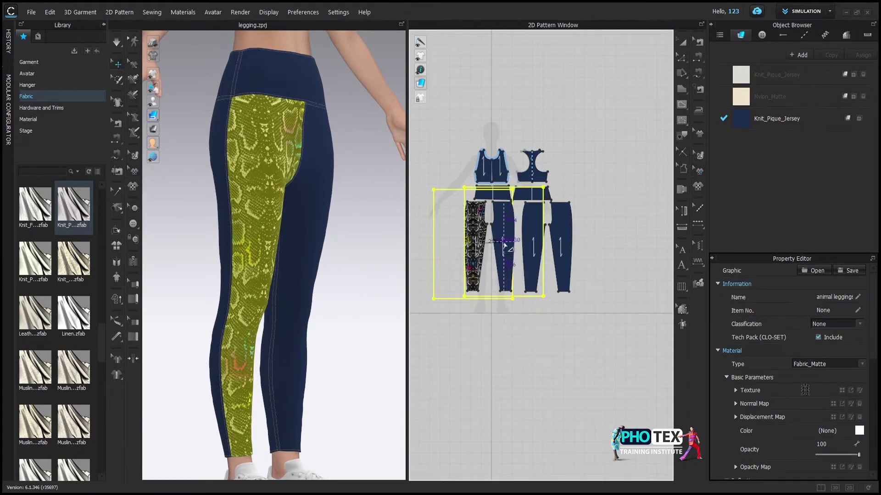
Step: Place the snake print on the other legging pieces
right_click(535, 244)
key("Escape")
left_click(537, 246)
right_click_drag(275, 247, 334, 246)
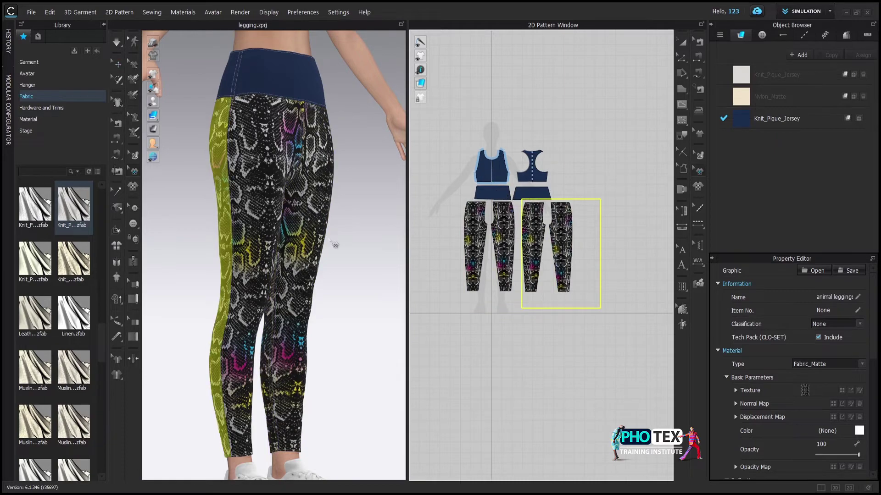
scroll(461, 219, "up", 5)
scroll(461, 219, "down", 3)
Step: Paste the snake print onto the left and right front bodice pieces
right_click(532, 191)
left_click(543, 198)
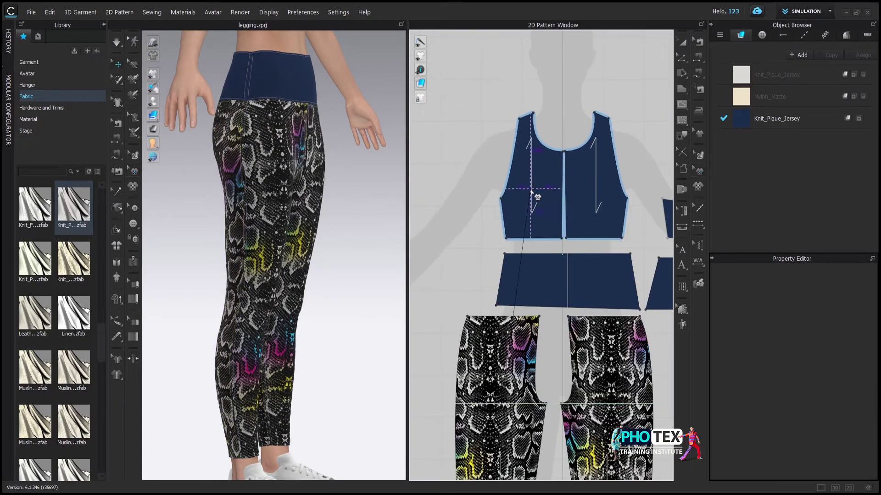
left_click(532, 183)
right_click(592, 193)
left_click(603, 219)
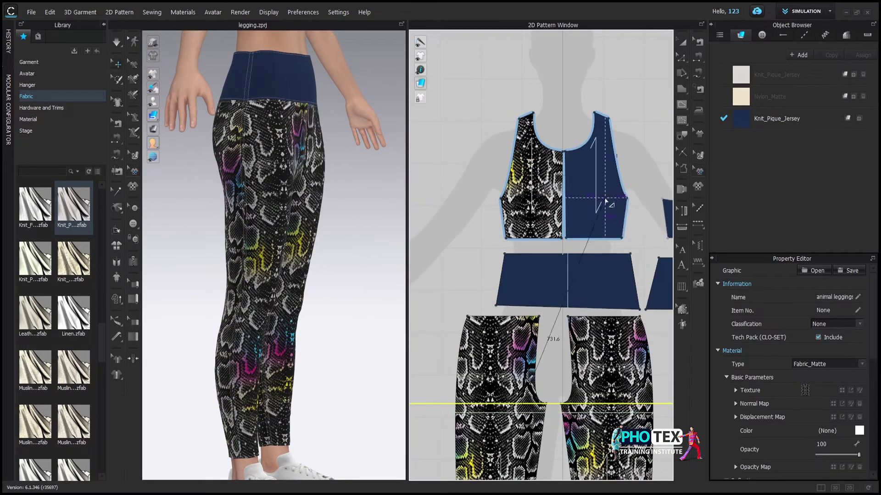
left_click(631, 202)
Step: Paste the snake print onto the front and back waistbands
right_click(543, 284)
left_click(565, 308)
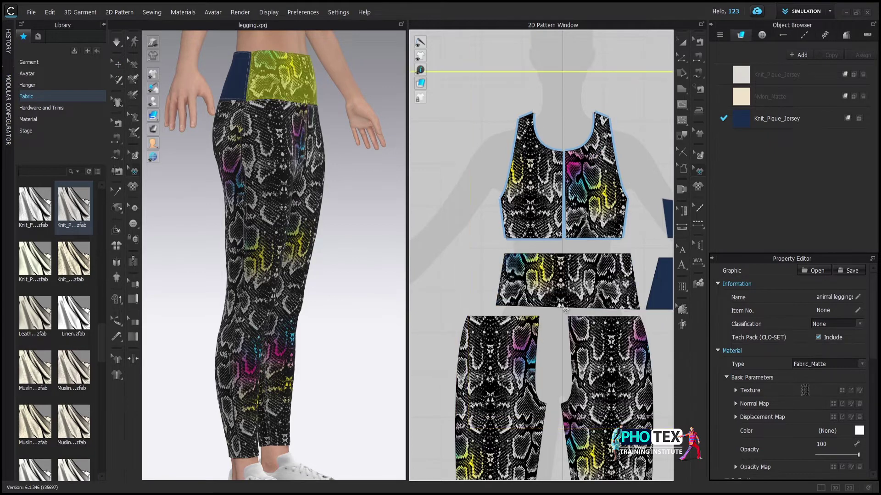
scroll(545, 321, "down", 3)
scroll(596, 275, "up", 4)
right_click(570, 309)
left_click(591, 332)
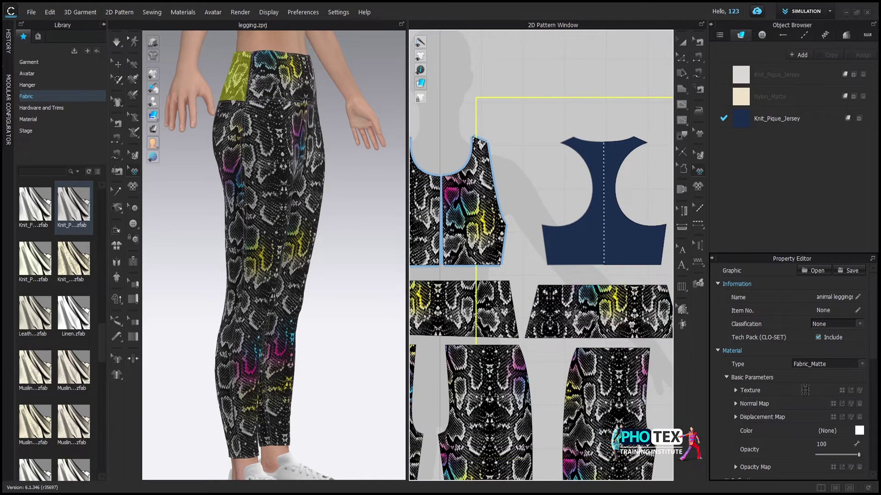
Step: Paste the snake print onto the back bodice piece and reposition it
left_click(624, 240)
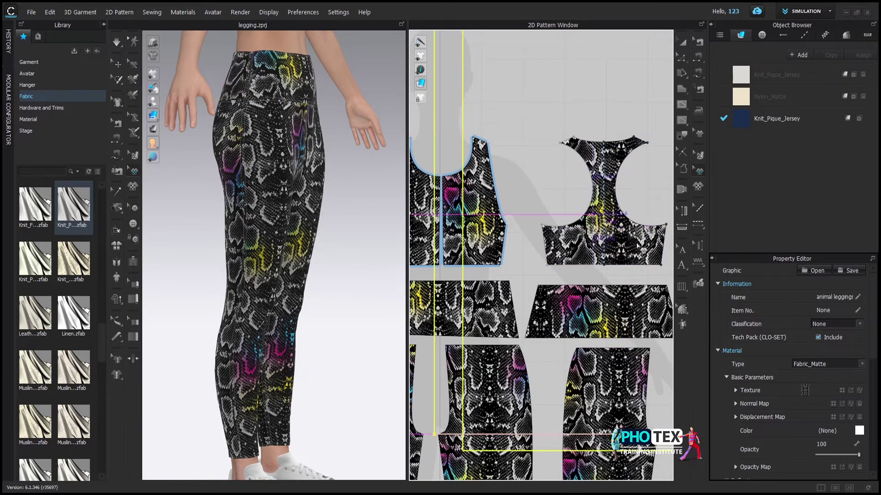
left_click_drag(644, 243, 657, 239)
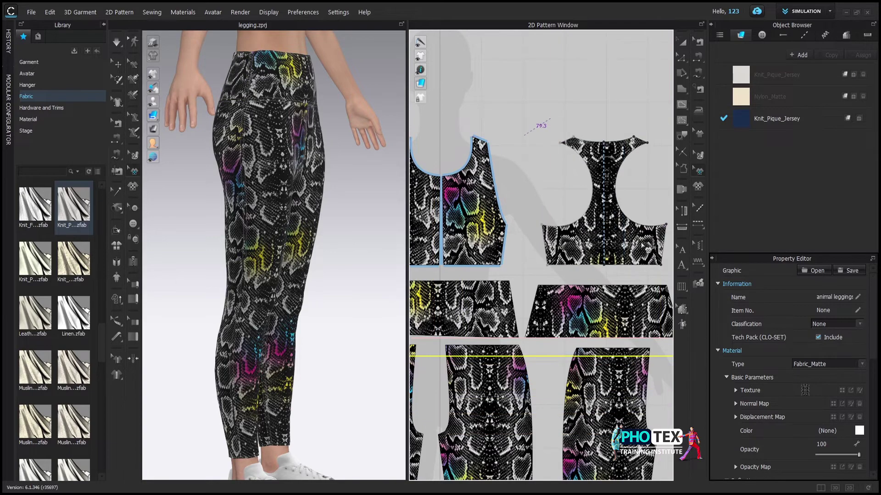
left_click(333, 260)
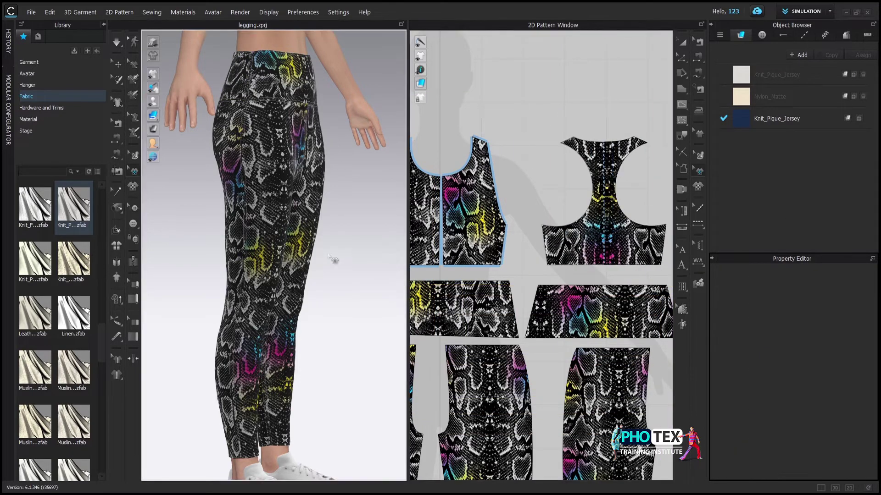
key("2")
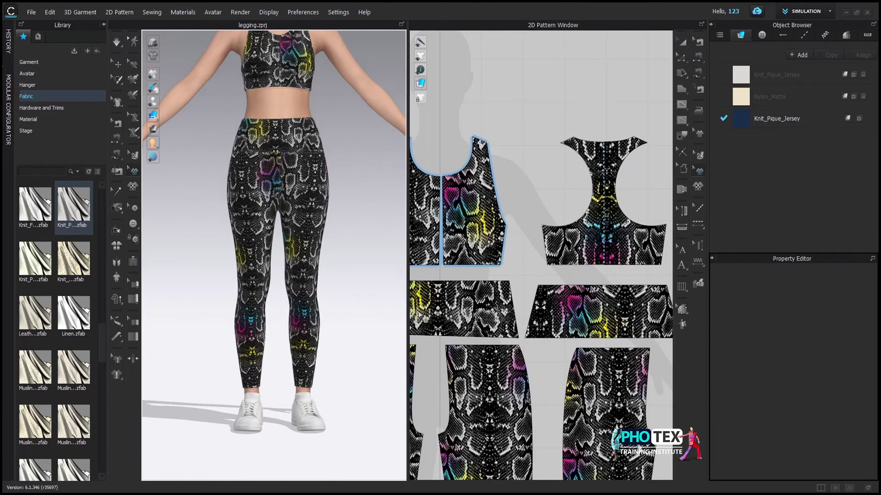
Step: Shift the print on a legging piece and orbit to check the whole outfit
left_click(499, 345)
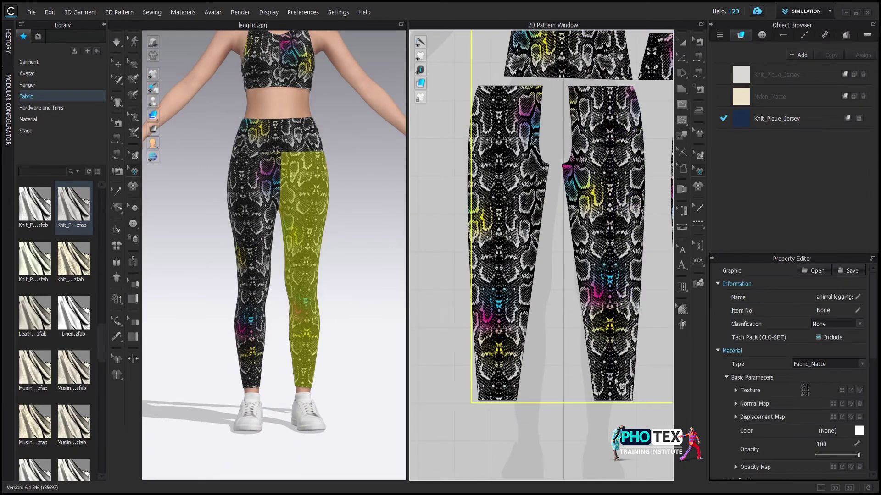
scroll(500, 388, "down", 5)
mouse_move(582, 368)
left_mouse_down()
mouse_move(565, 387)
mouse_move(537, 380)
left_mouse_up()
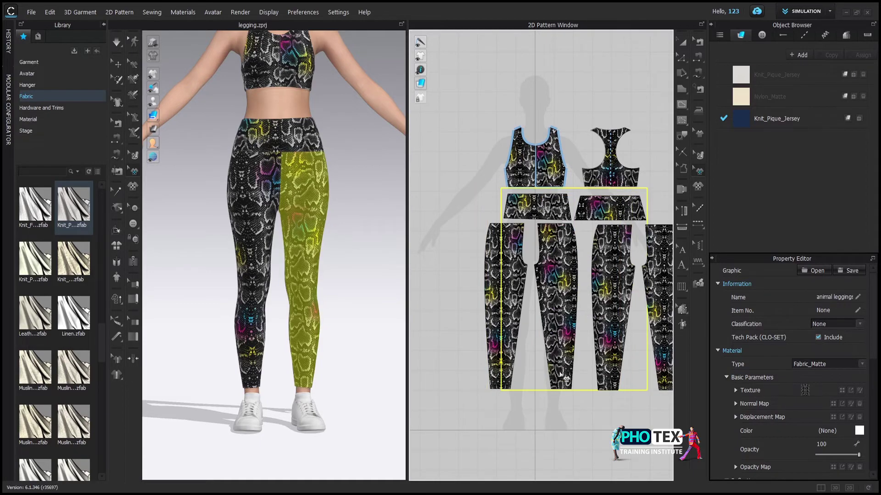
key("Escape")
scroll(294, 286, "down", 5)
mouse_move(256, 285)
right_mouse_down()
mouse_move(349, 284)
mouse_move(294, 287)
mouse_move(325, 238)
mouse_move(357, 257)
mouse_move(369, 287)
mouse_move(359, 314)
mouse_move(334, 310)
mouse_move(342, 315)
mouse_move(248, 345)
right_mouse_up()
scroll(247, 344, "up", 3)
scroll(248, 345, "up", 3)
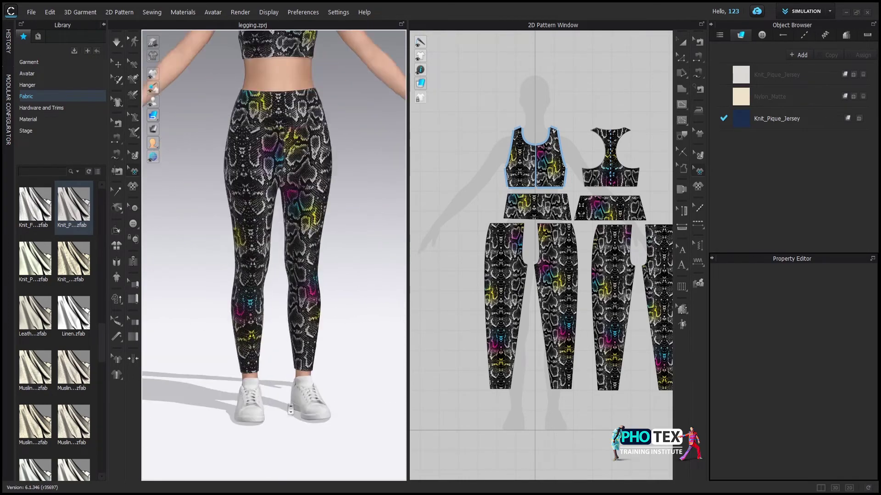
scroll(248, 345, "up", 2)
Step: Apply the snakeskin image from the Work folder as the shoe texture
scroll(820, 397, "down", 3)
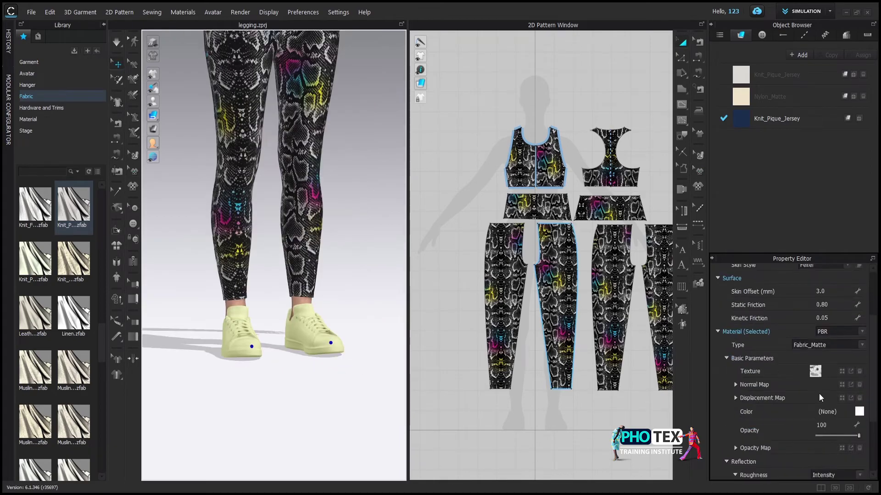
left_click(815, 372)
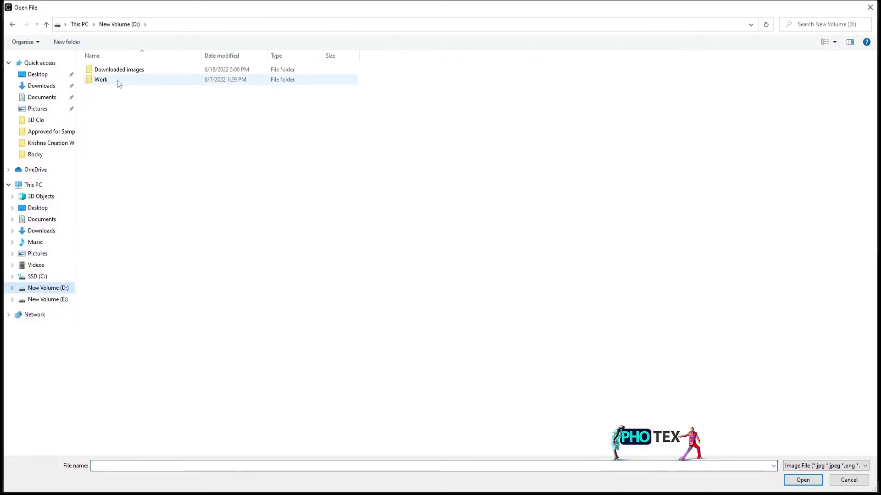
double_click(117, 80)
double_click(216, 77)
right_click_drag(173, 370, 329, 329)
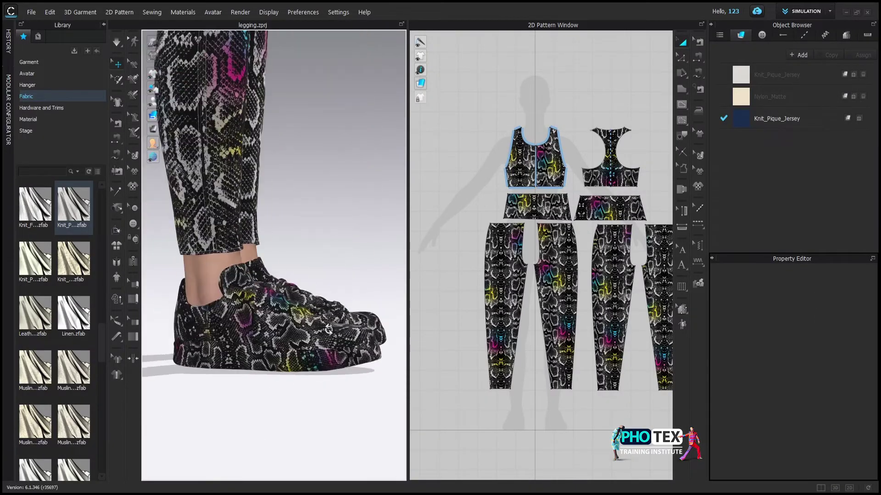
scroll(328, 329, "down", 2)
scroll(222, 370, "down", 2)
scroll(314, 289, "down", 3)
scroll(286, 275, "down", 1)
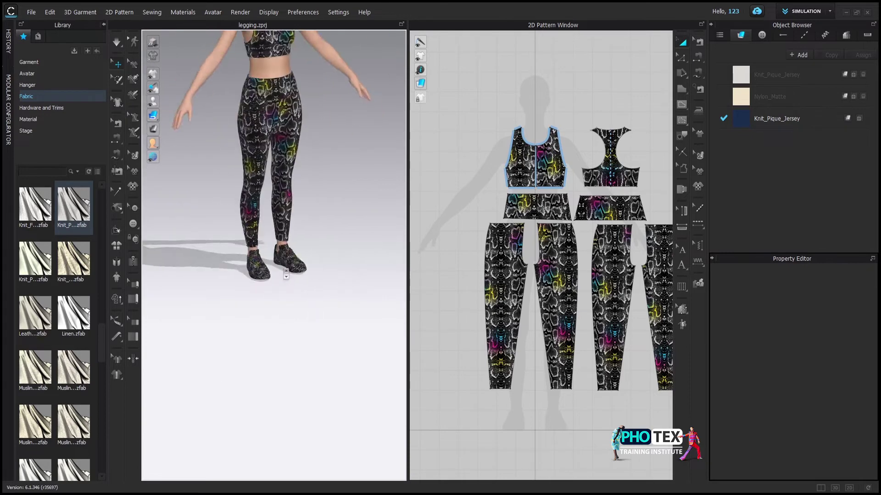
scroll(286, 274, "up", 3)
Step: Set the shoe colour to black
left_click(329, 292)
left_click(858, 412)
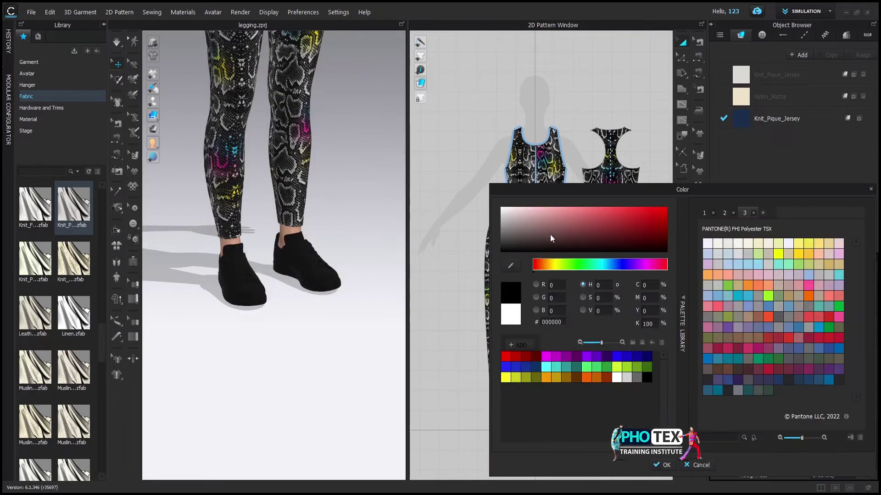
key("Escape")
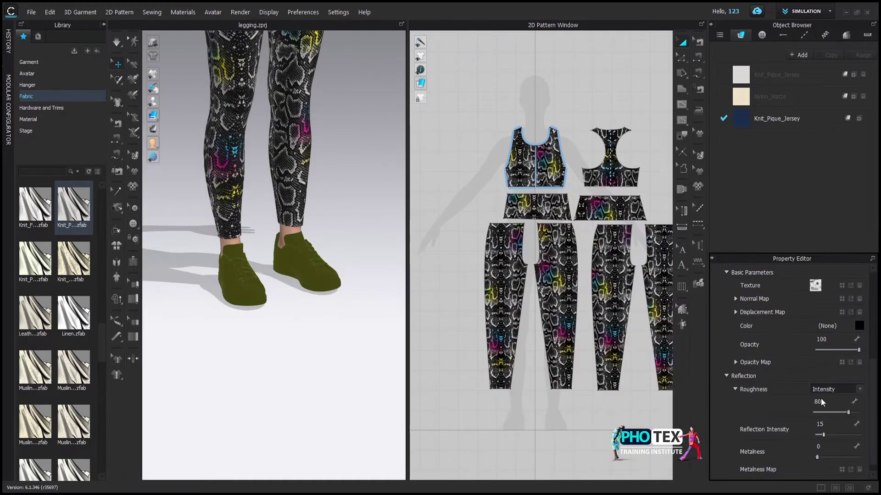
scroll(809, 431, "down", 1)
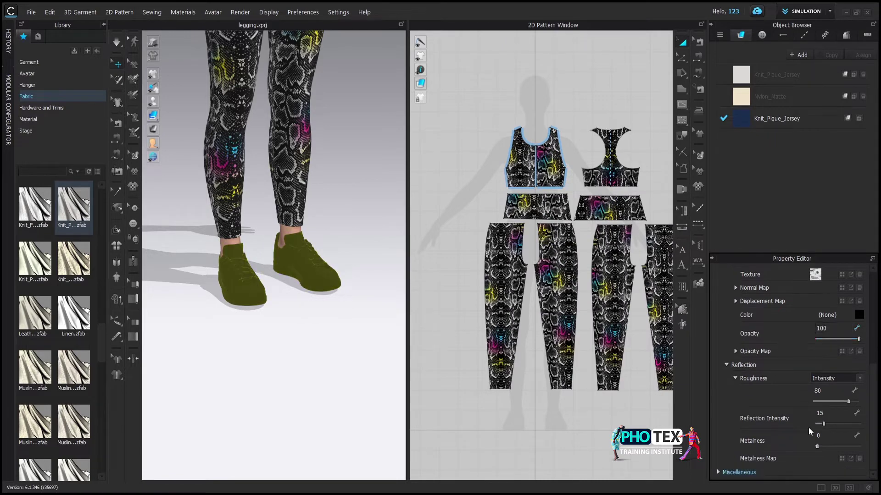
scroll(837, 378, "up", 3)
Step: Try switching the shoe material type to Plastic
left_click(826, 363)
left_click(807, 435)
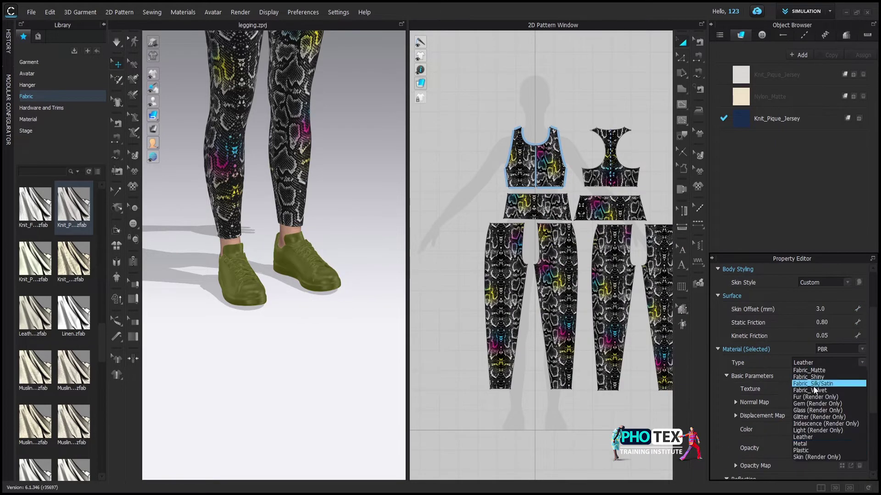
left_click(809, 450)
left_click(223, 357)
scroll(212, 334, "down", 5)
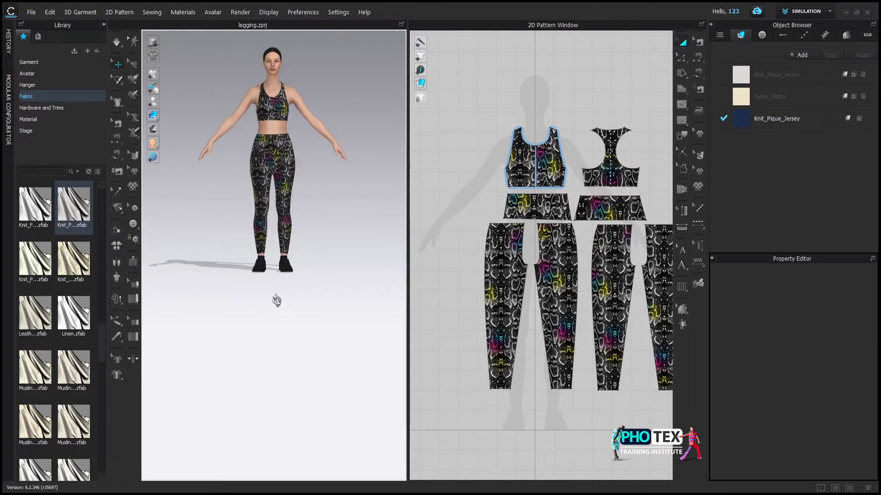
mouse_move(276, 299)
right_mouse_down()
mouse_move(243, 275)
mouse_move(275, 287)
right_mouse_up()
scroll(275, 286, "up", 5)
scroll(308, 306, "up", 2)
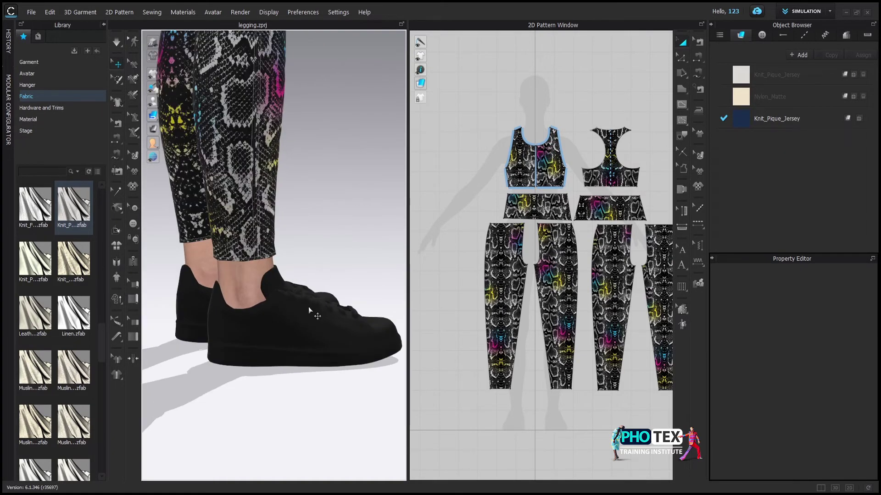
Step: Change the shoe material type to Glitter (Render Only) and review the finished outfit
left_click(308, 307)
left_click(825, 363)
left_click(809, 440)
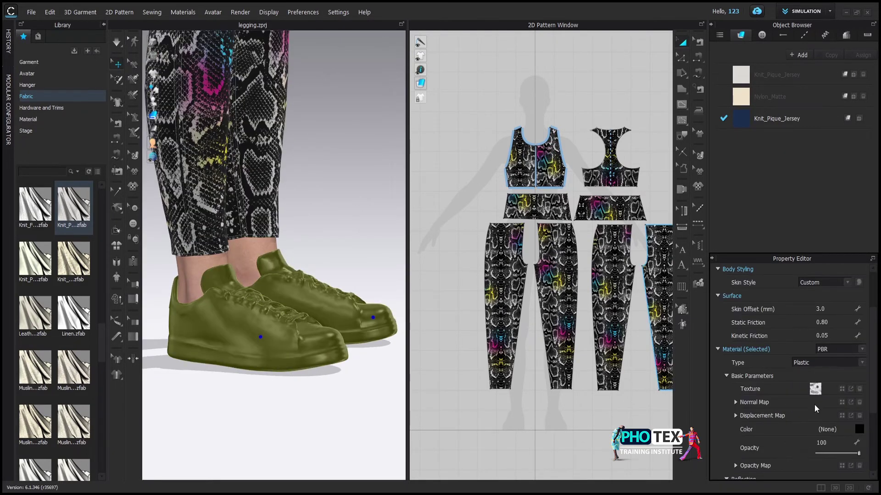
left_click(810, 431)
left_click(825, 362)
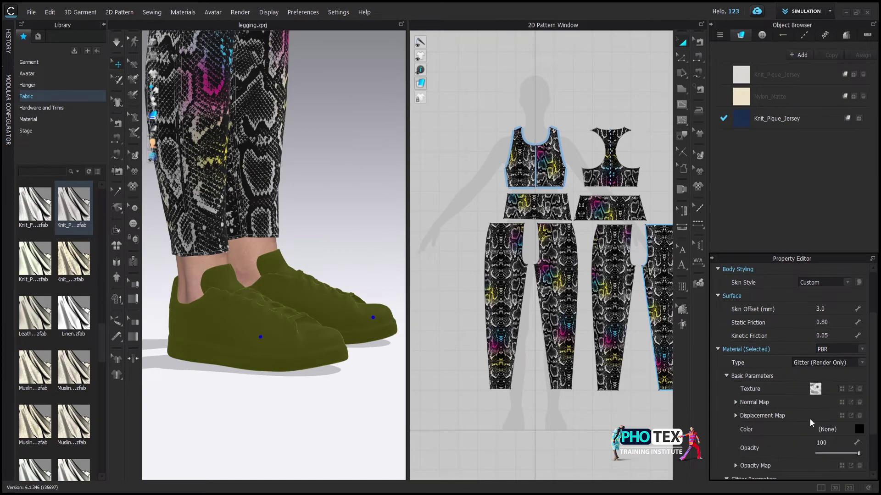
left_click(800, 379)
left_click(161, 393)
scroll(275, 387, "down", 5)
scroll(310, 373, "down", 2)
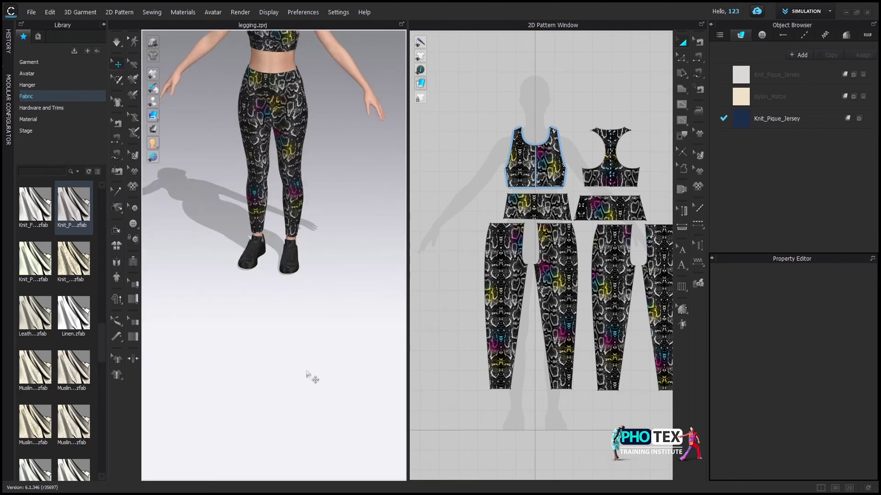
mouse_move(344, 346)
right_mouse_down()
mouse_move(189, 350)
mouse_move(315, 350)
right_mouse_up()
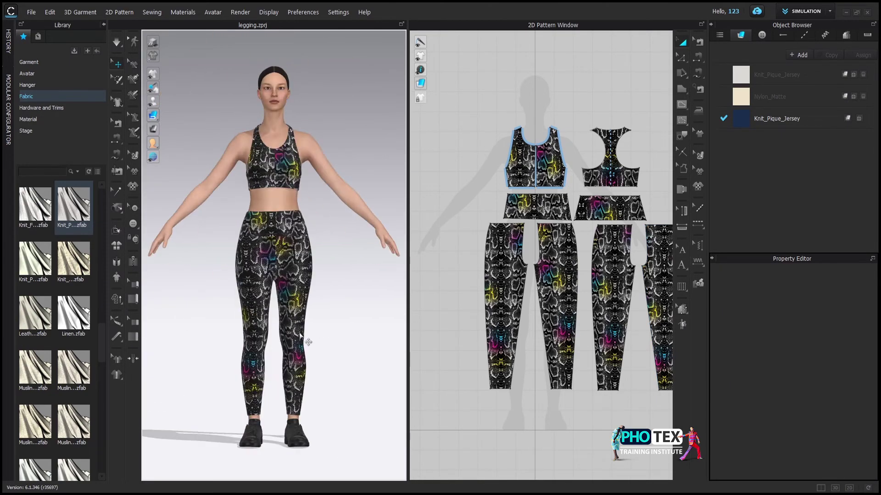